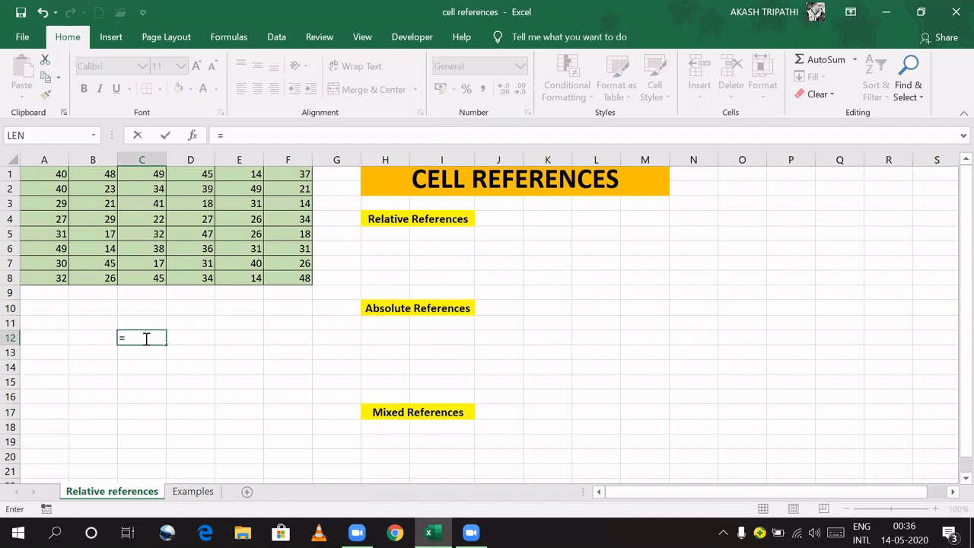
Step: Build the formula =A1+B1 in C12 by referencing cells A1 and B1
left_click(46, 175)
type("+")
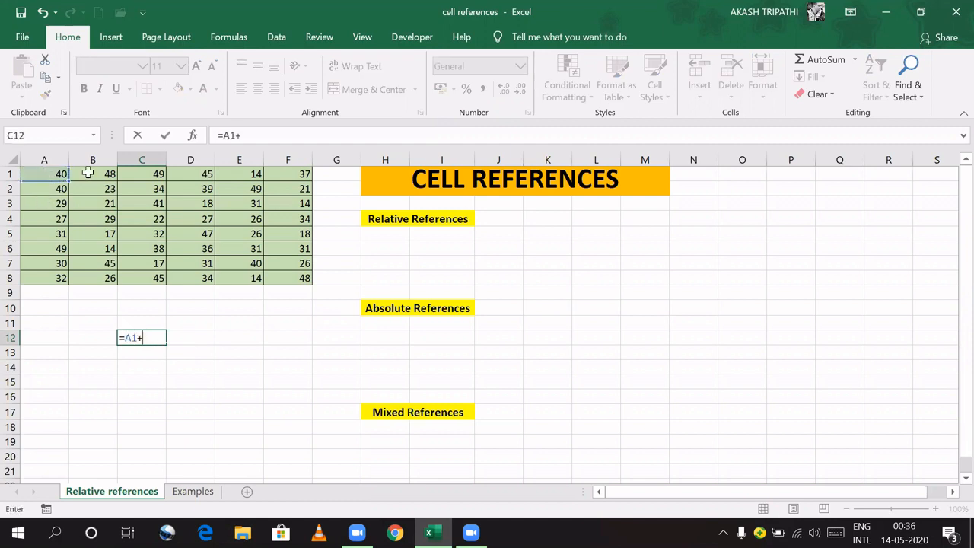
left_click(93, 173)
key("Return")
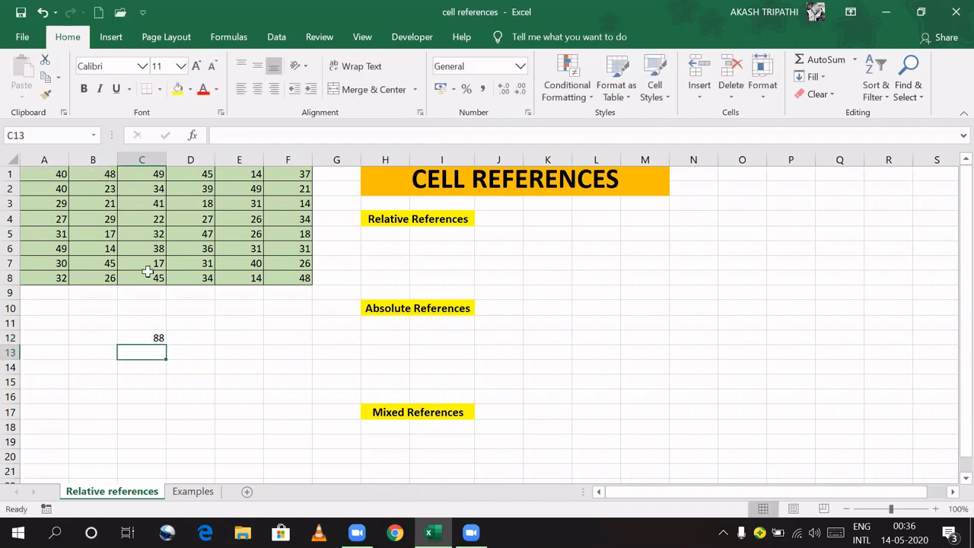
left_click(135, 338)
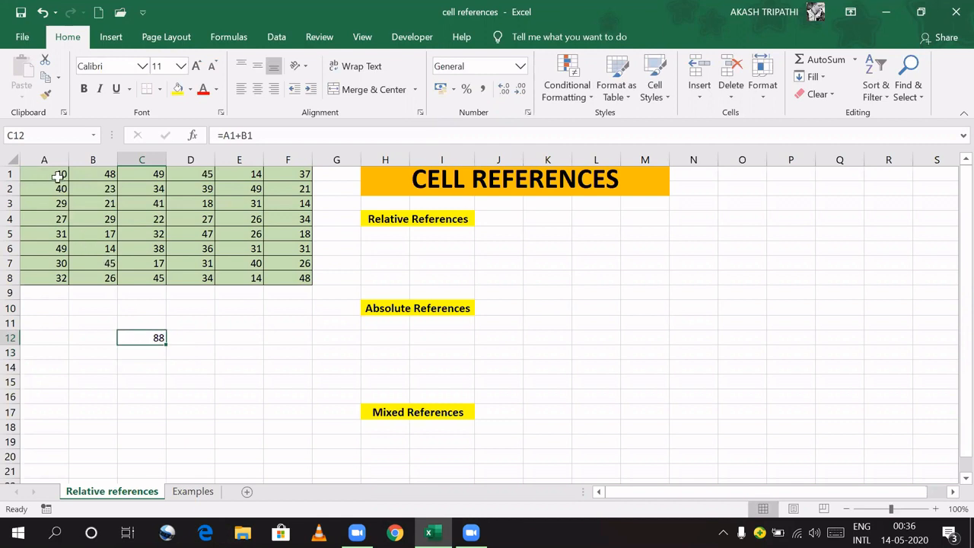
left_click(150, 382)
left_click(156, 339)
Step: Change B1 from 48 to 40 so C12 recalculates to 80
left_click(61, 174)
left_click(103, 175)
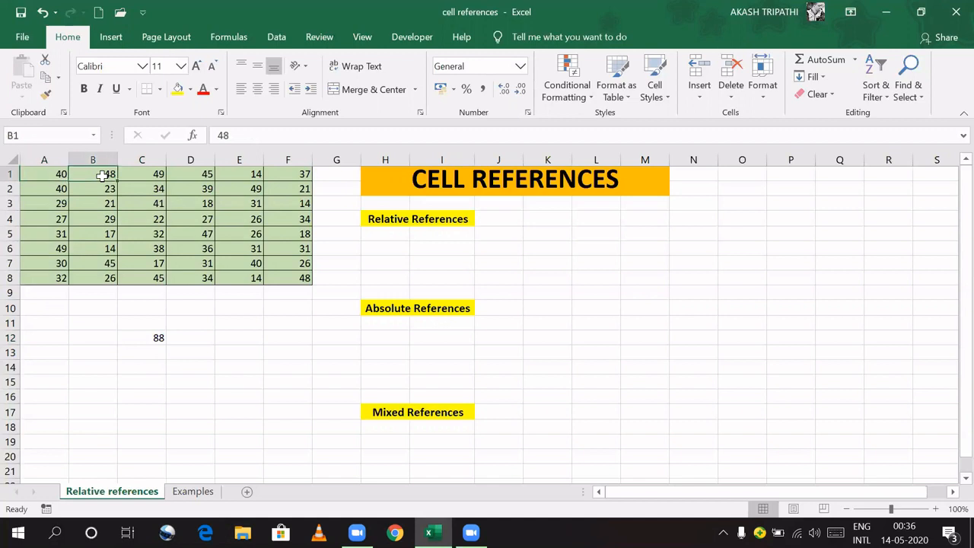
type("40")
key("Return")
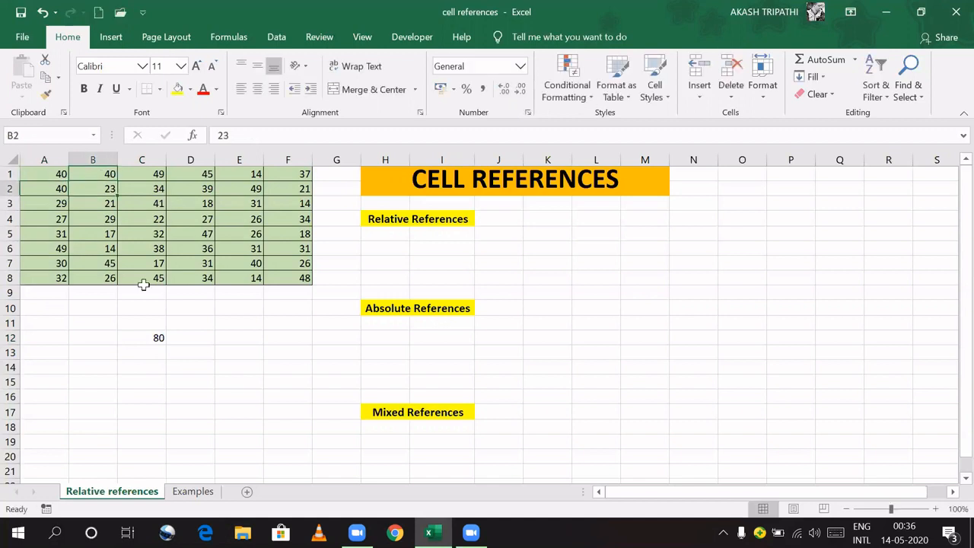
left_click(143, 336)
left_click(49, 174)
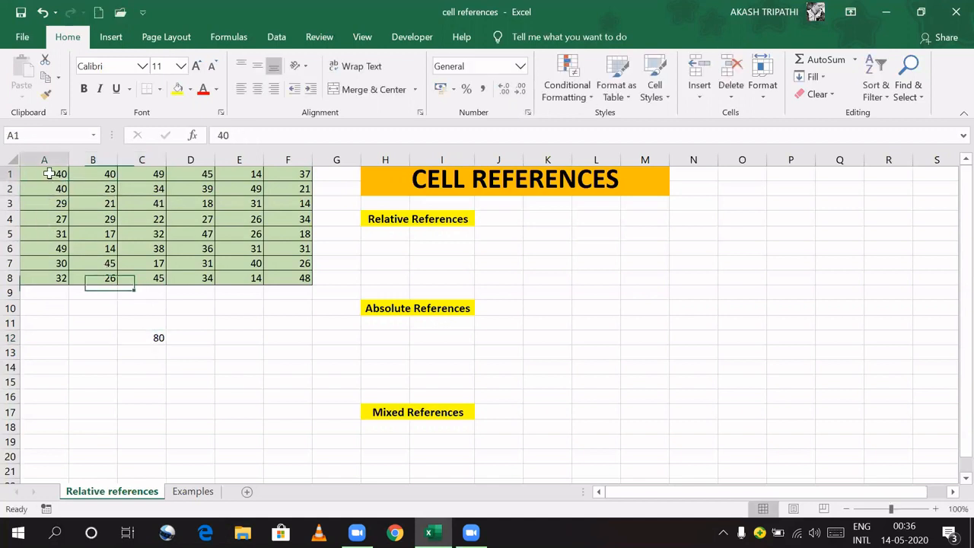
left_click(148, 337)
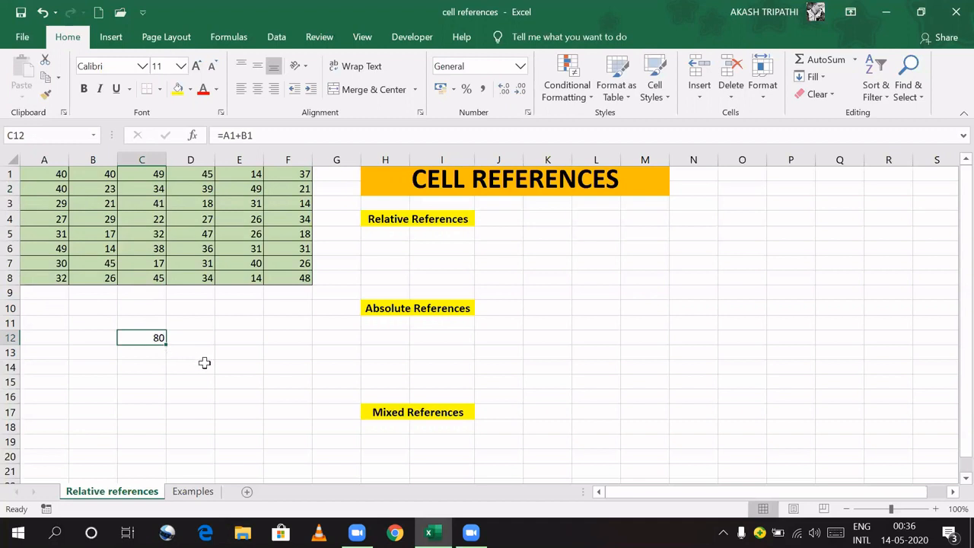
Step: Select cells beside the Relative References heading, such as L4
left_click(397, 218)
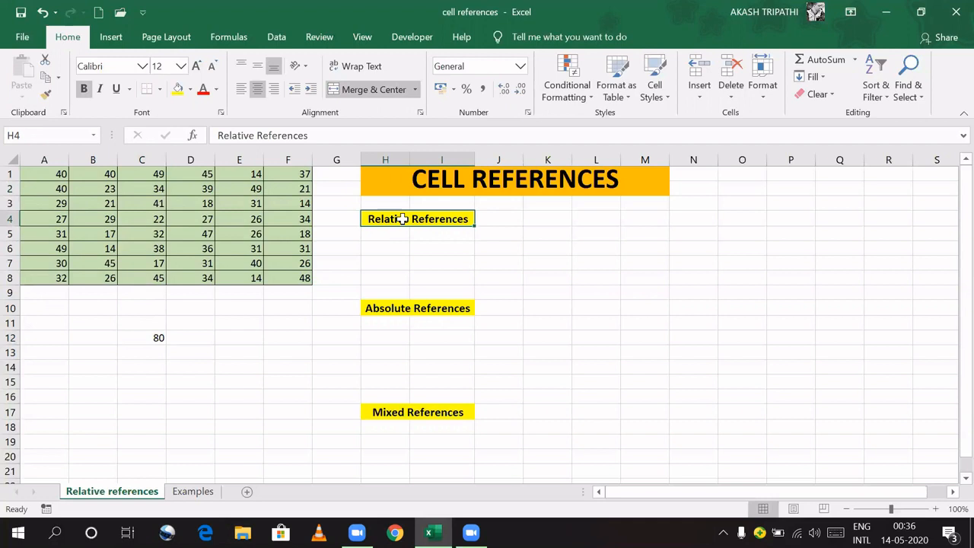
left_click(588, 217)
left_click(134, 337)
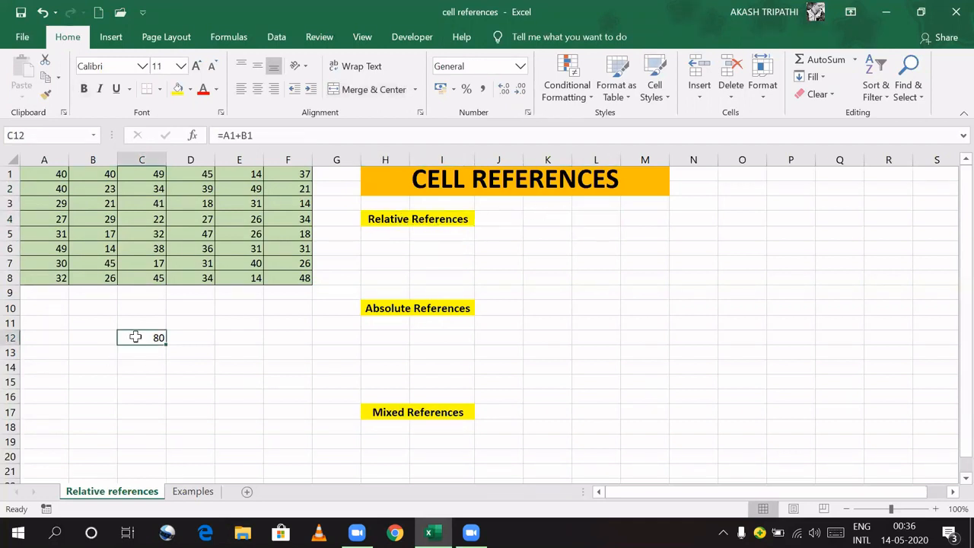
left_click(543, 220)
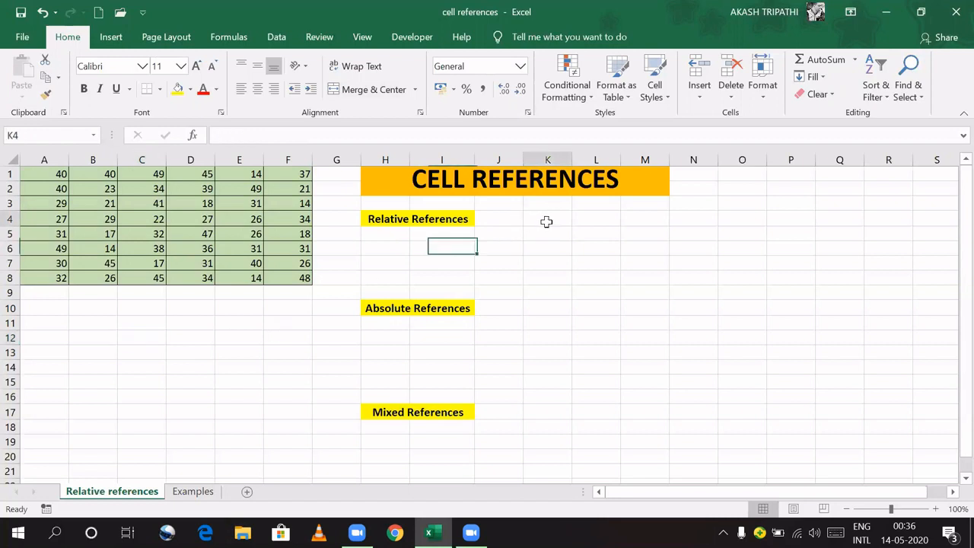
Step: Enter =C1 in L4 so it shows 49
left_click(586, 218)
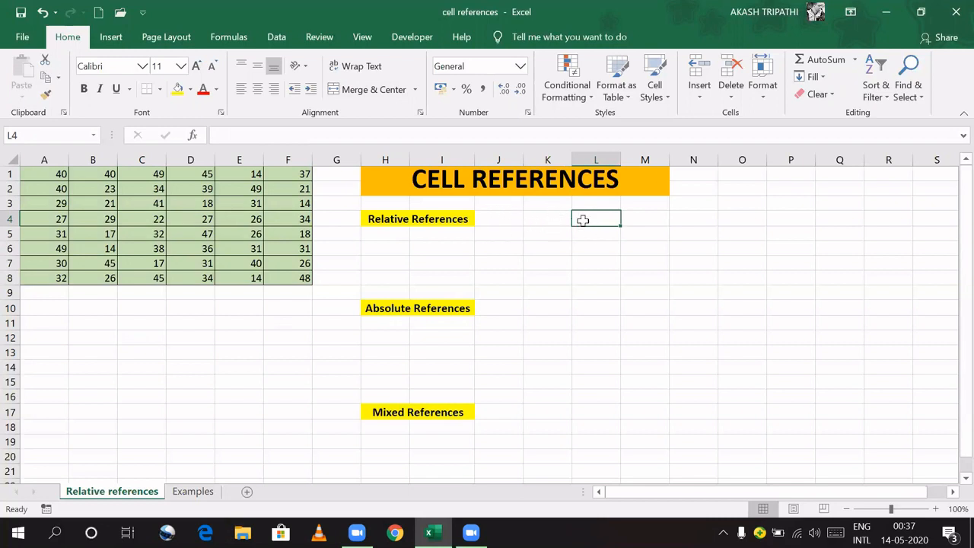
type("=")
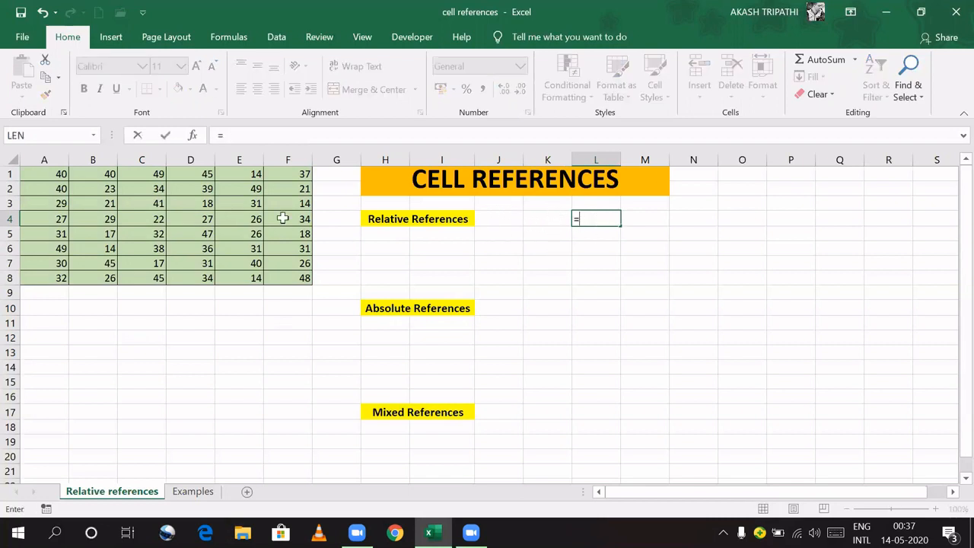
left_click(154, 176)
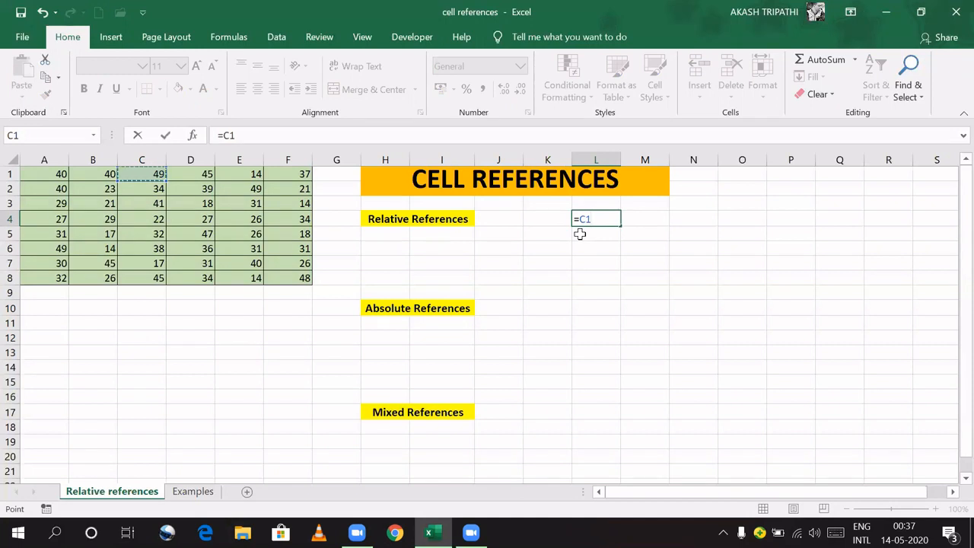
key("Return")
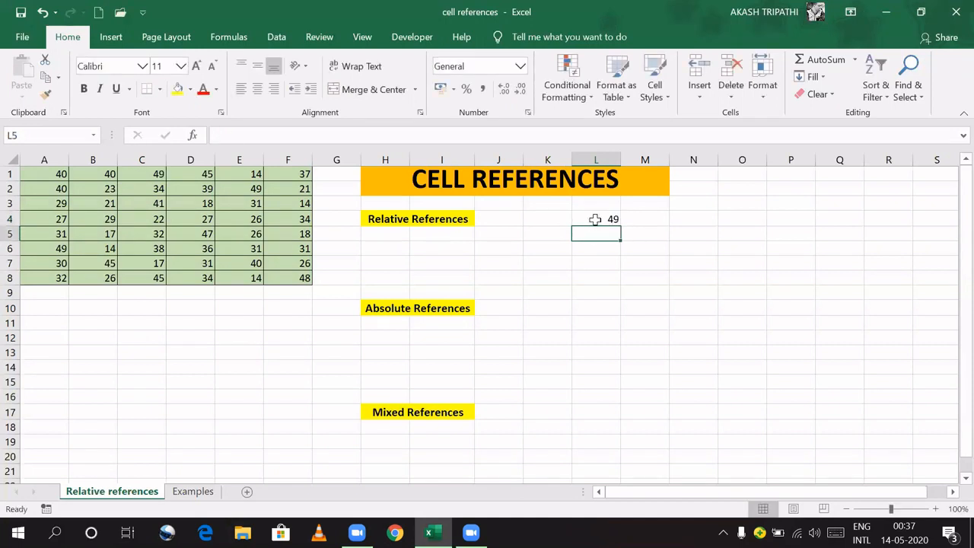
left_click(595, 220)
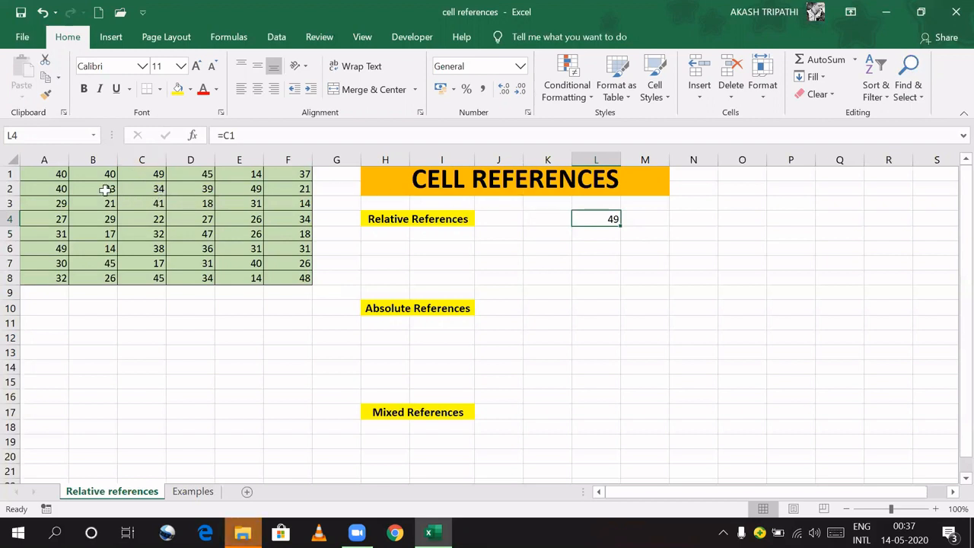
Step: Copy L4's formula into L5 and inspect its adjusted =C2 reference
key("Delete")
left_click_drag(617, 222, 598, 236)
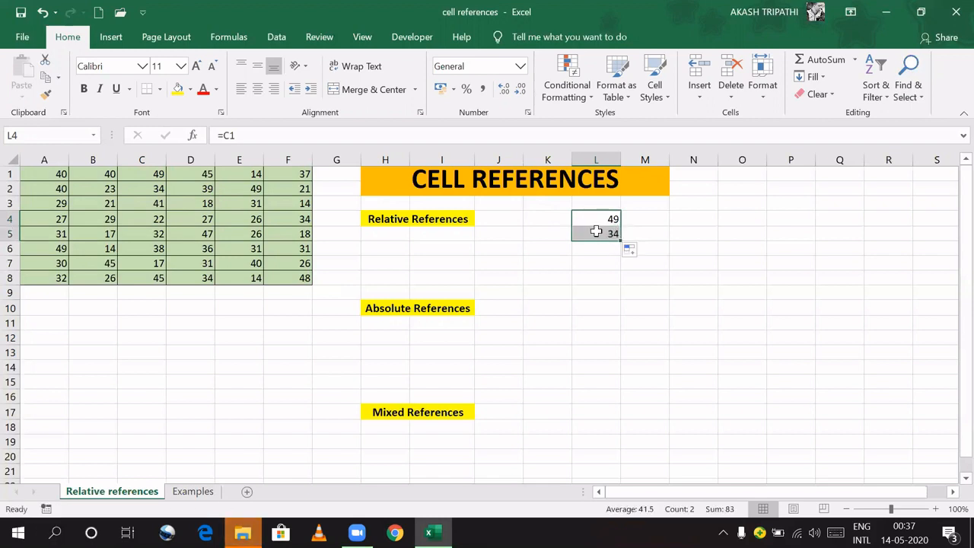
left_click(599, 234)
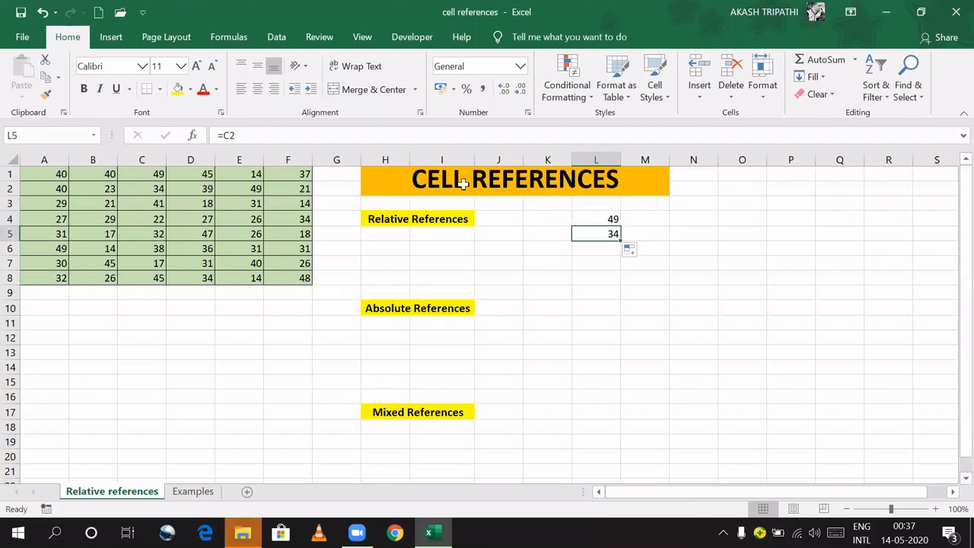
left_click(232, 134)
left_click_drag(232, 134, 211, 136)
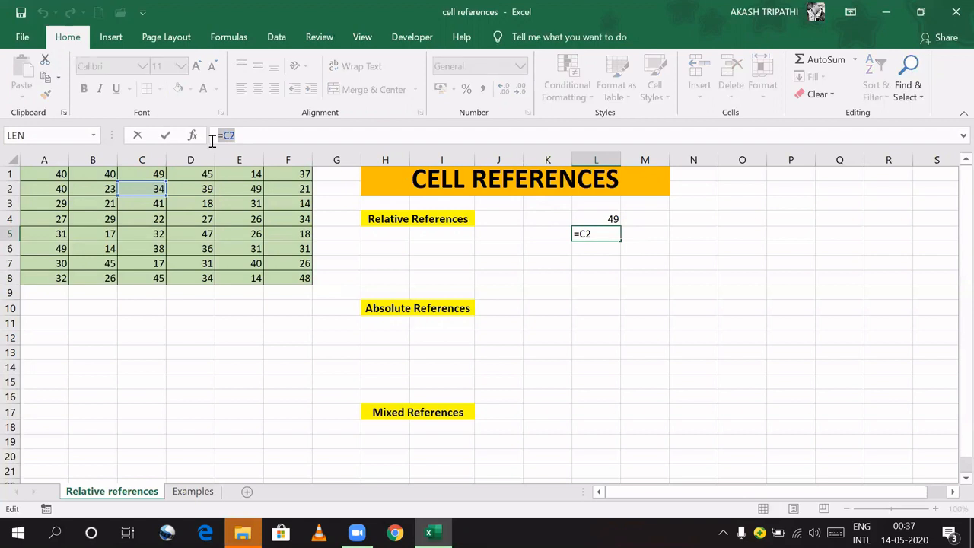
left_click(446, 41)
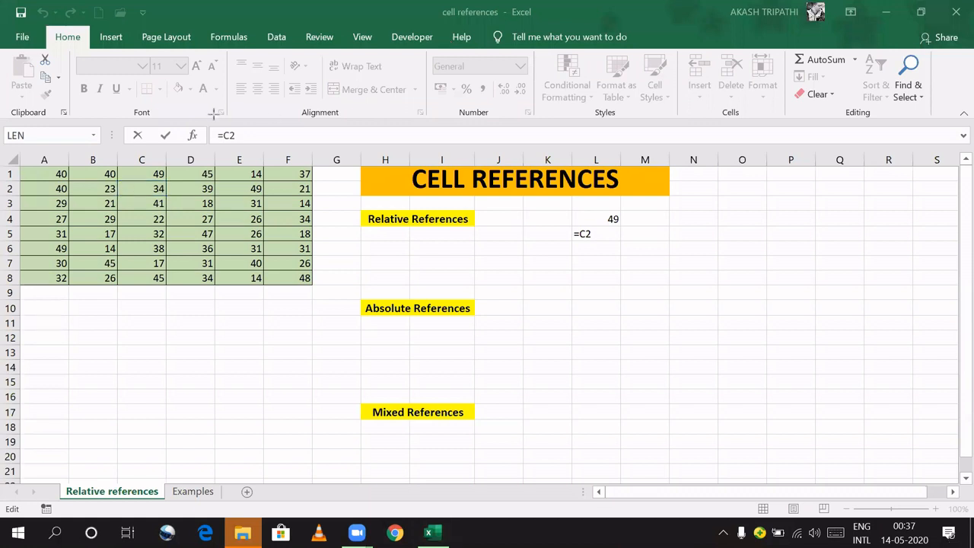
mouse_move(205, 115)
left_mouse_down()
mouse_move(206, 136)
mouse_move(283, 155)
left_mouse_up()
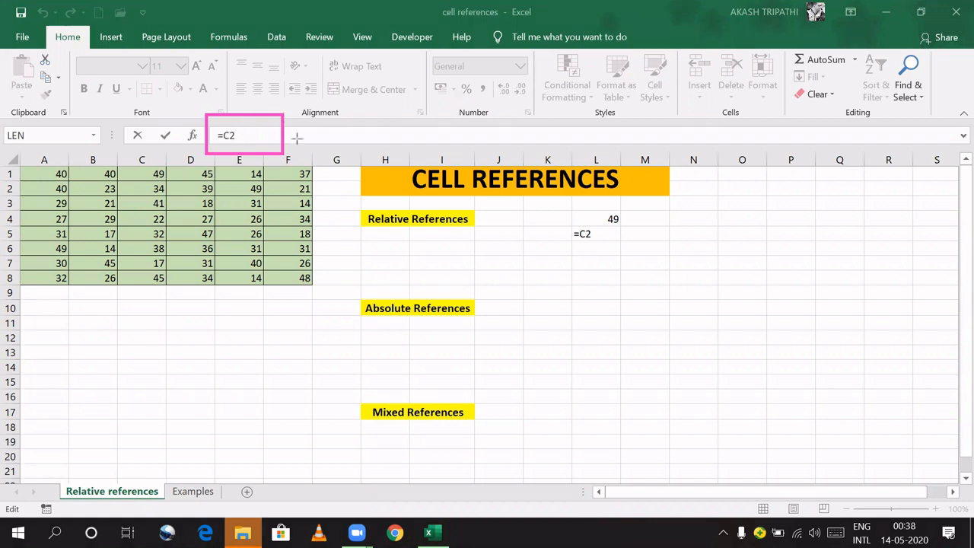
mouse_move(283, 130)
left_mouse_down()
mouse_move(481, 182)
mouse_move(475, 170)
left_mouse_up()
mouse_move(385, 260)
left_mouse_down()
mouse_move(380, 276)
mouse_move(404, 292)
mouse_move(574, 255)
left_mouse_up()
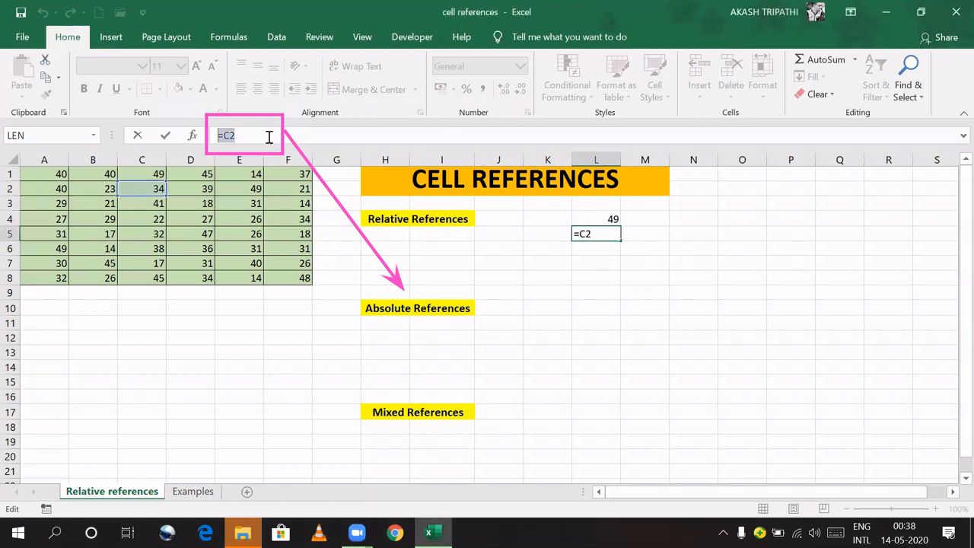
key("Return")
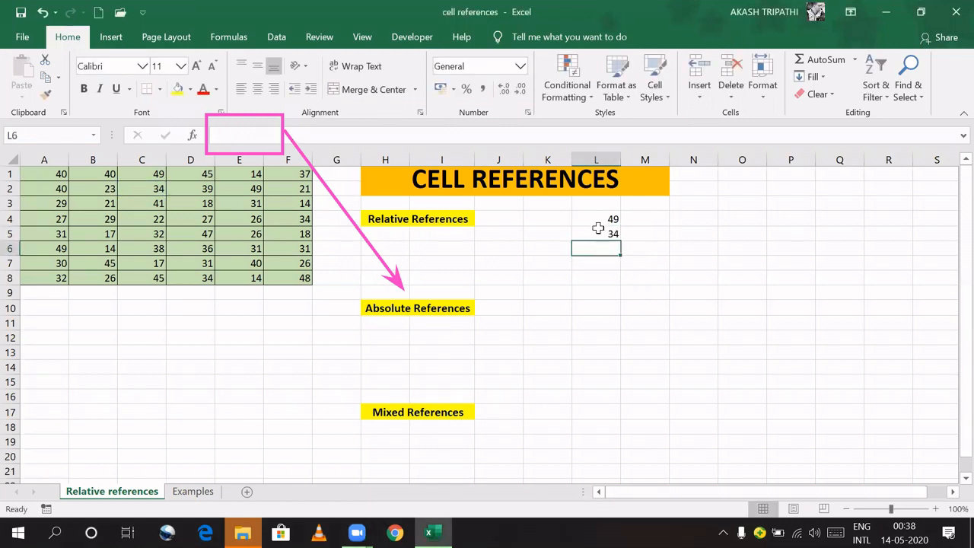
Step: Fill L4's =C1 down to L8 and check the references =C1 through =C5
left_click(597, 220)
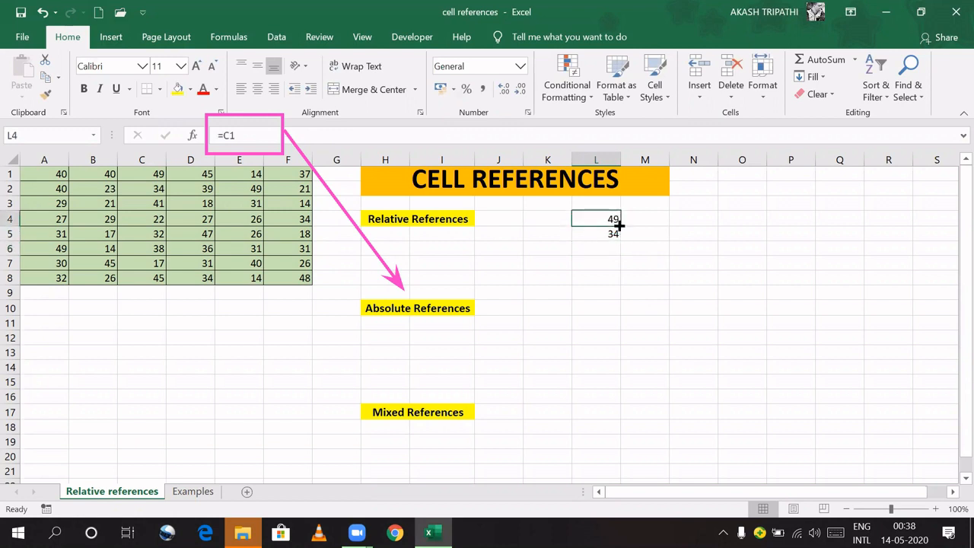
left_click_drag(618, 225, 620, 281)
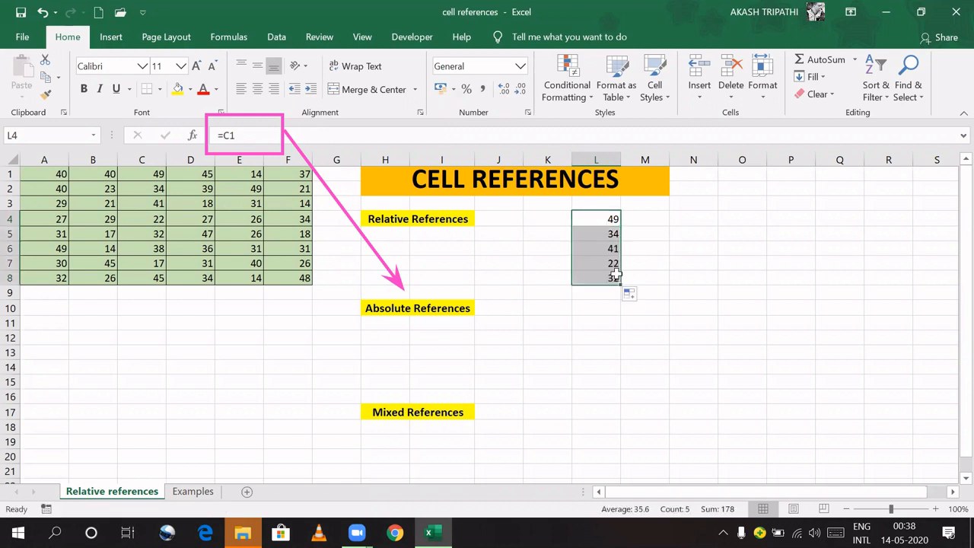
left_click(612, 226)
left_click(612, 233)
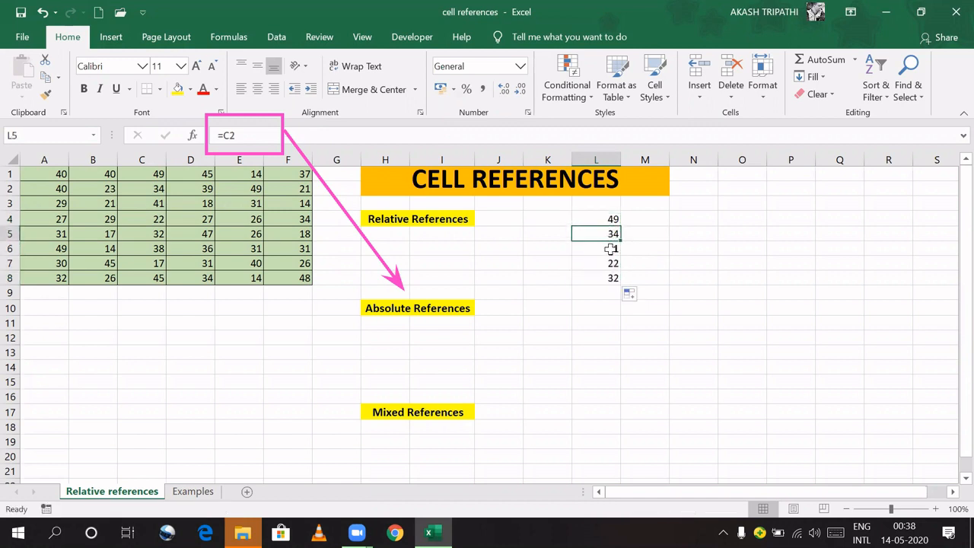
left_click(613, 248)
left_click(613, 263)
left_click(608, 280)
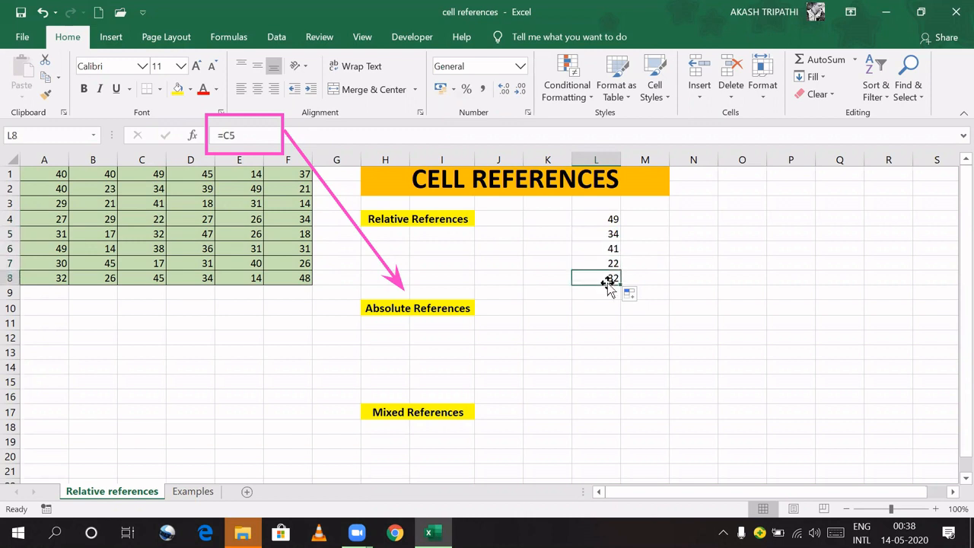
left_click(600, 220)
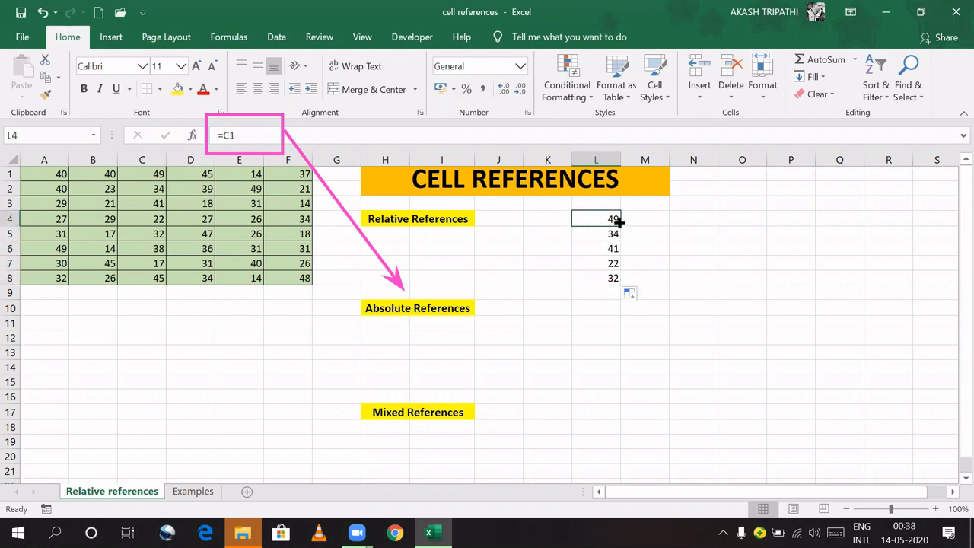
Step: Fill L4's relative formula right through O4, giving 45, 14 and 37
left_click_drag(619, 221, 719, 226)
left_click(654, 216)
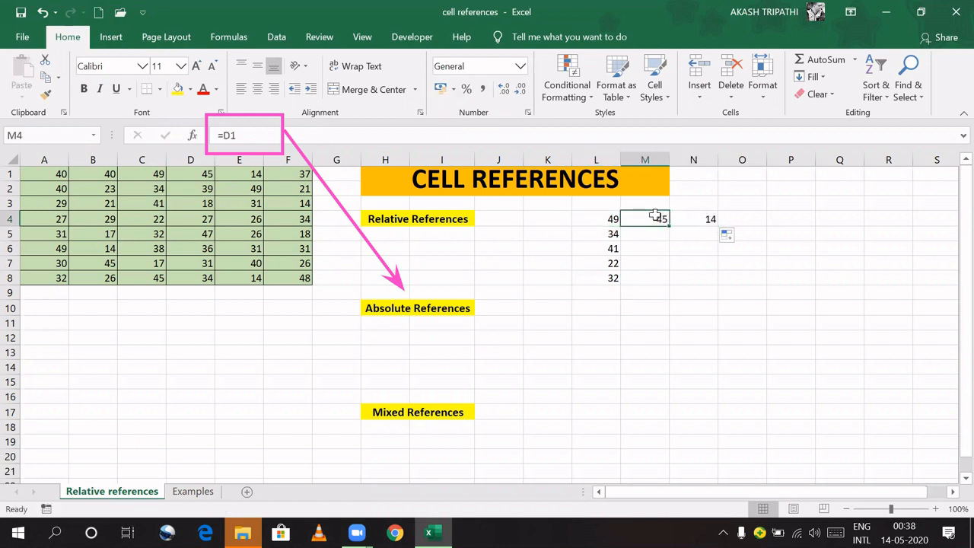
left_click(695, 220)
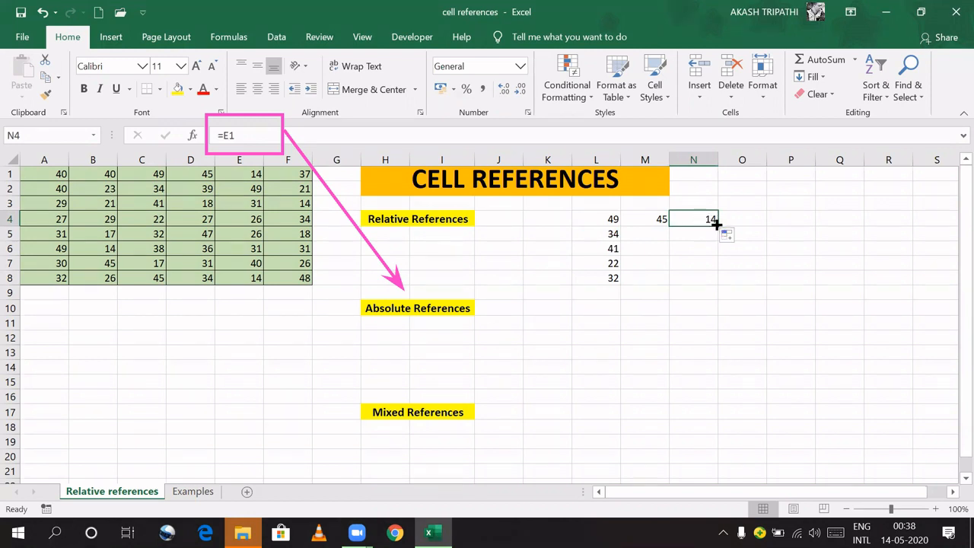
left_click_drag(716, 225, 760, 222)
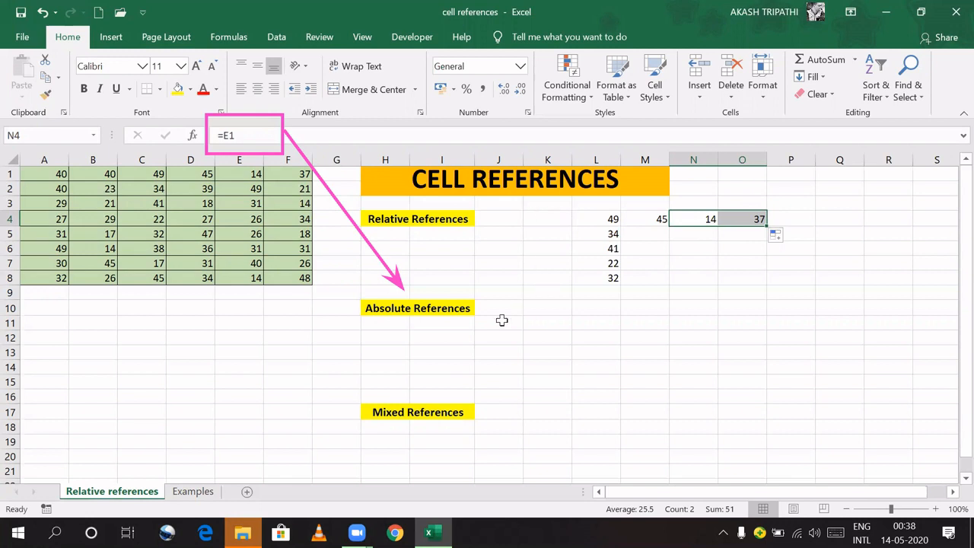
left_click(562, 311)
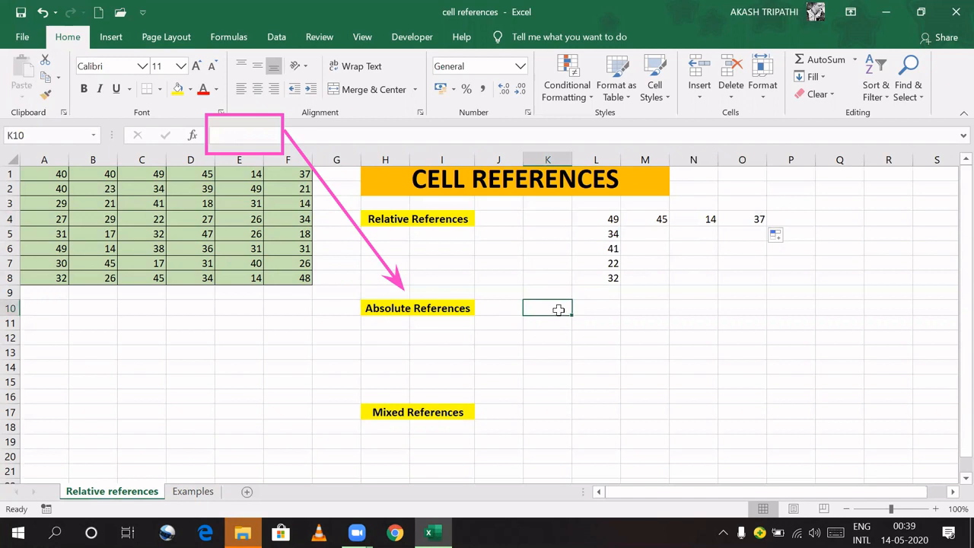
Step: Enter relative =C3 in K10, copy it across K10:L12, then clear the copies
type("=")
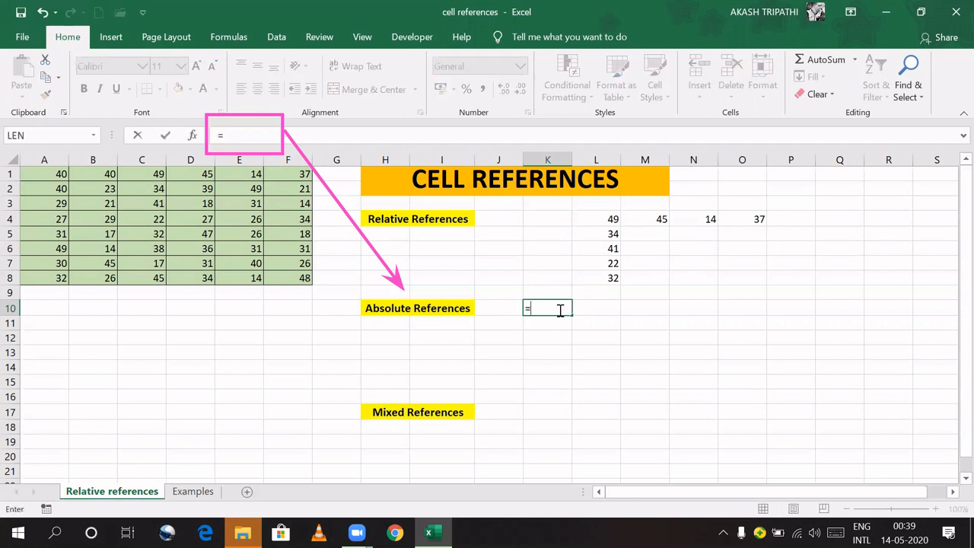
left_click(146, 205)
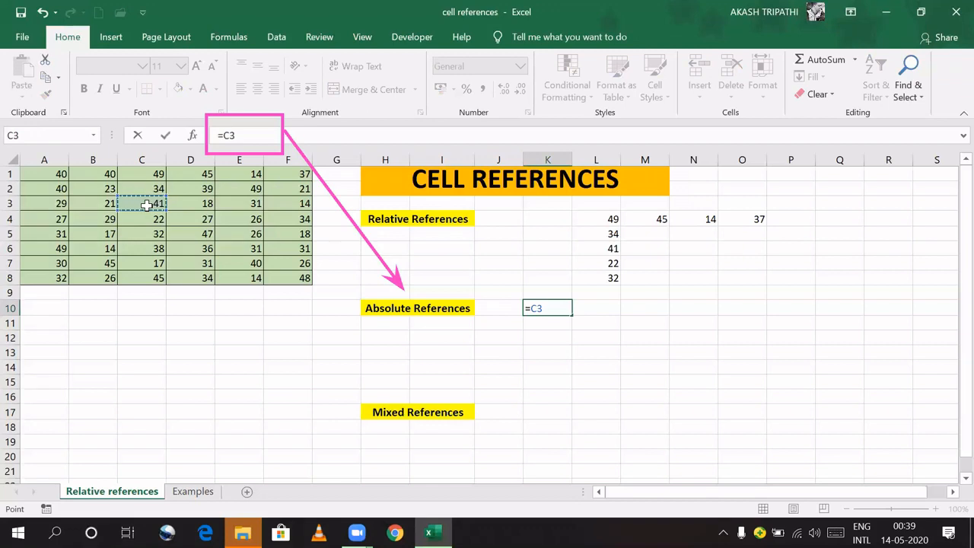
key("Return")
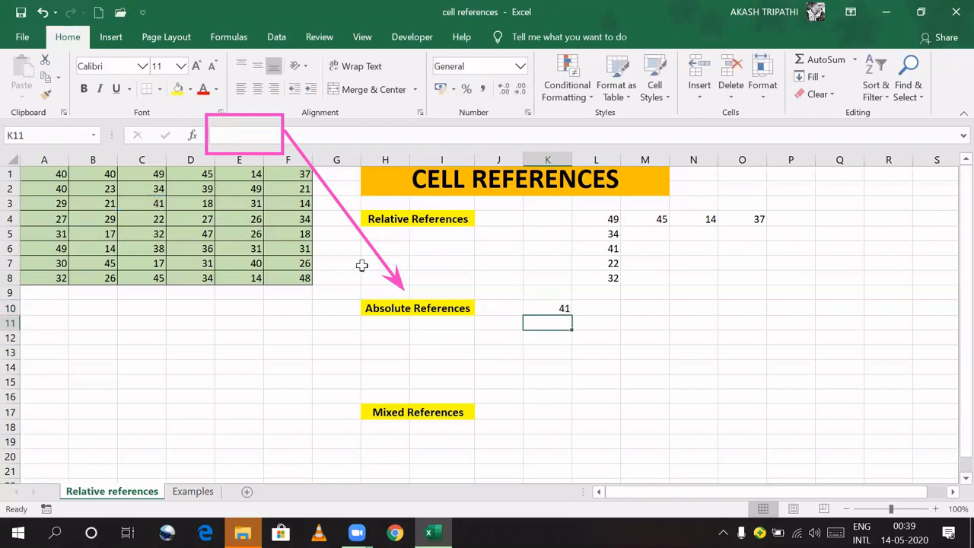
left_click(557, 309)
left_click_drag(569, 314, 598, 342)
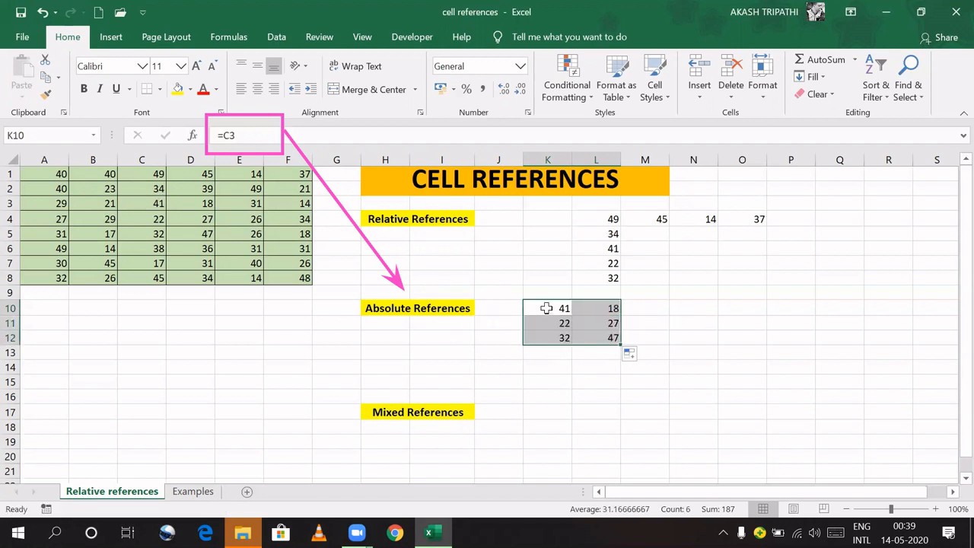
left_click_drag(546, 307, 586, 337)
key("Delete")
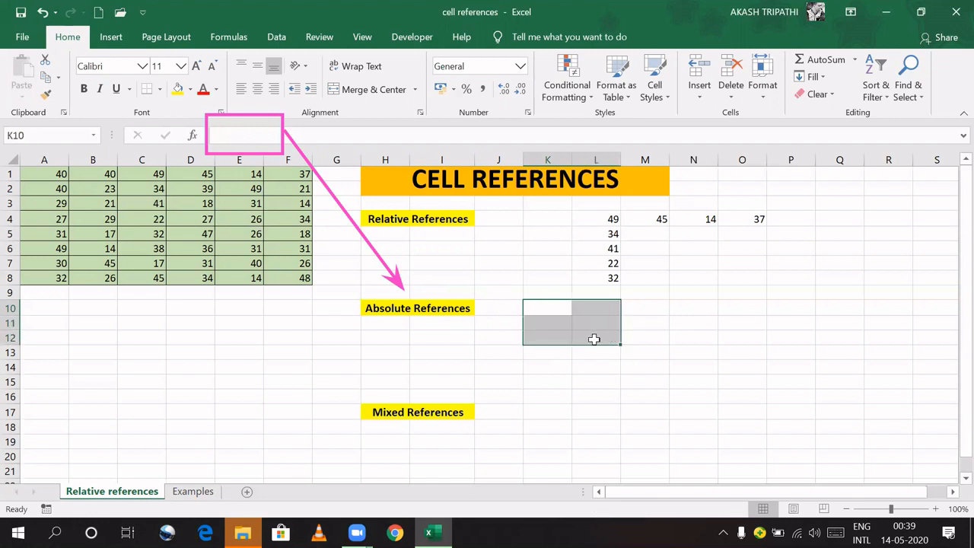
Step: Re-enter K10 as absolute =$C$3 and fill it across K10:M12, all showing 41
left_click(553, 310)
type("=")
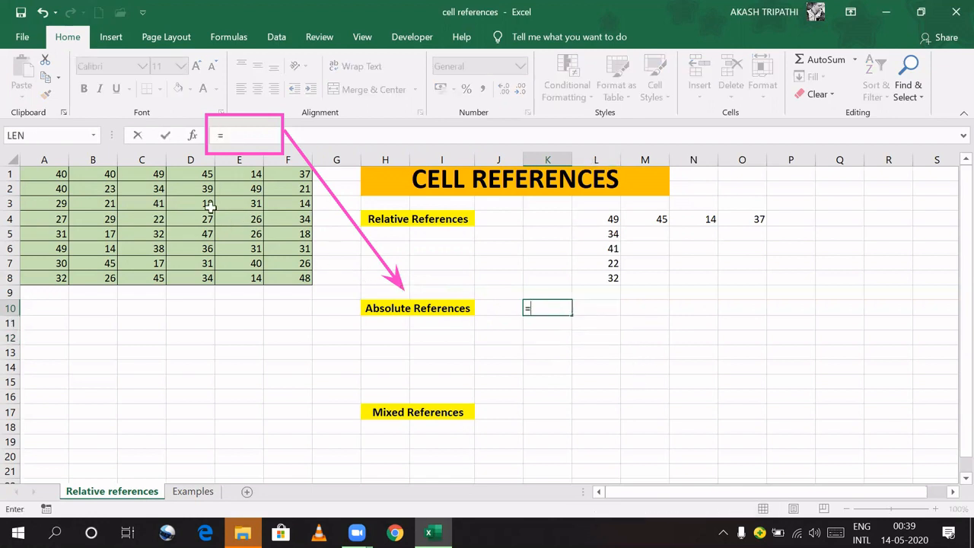
left_click(142, 203)
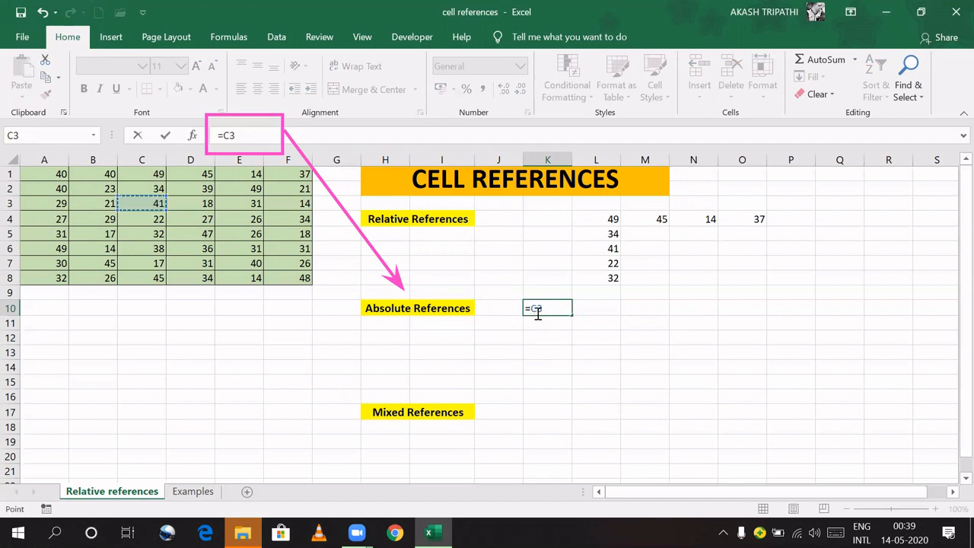
key("F4")
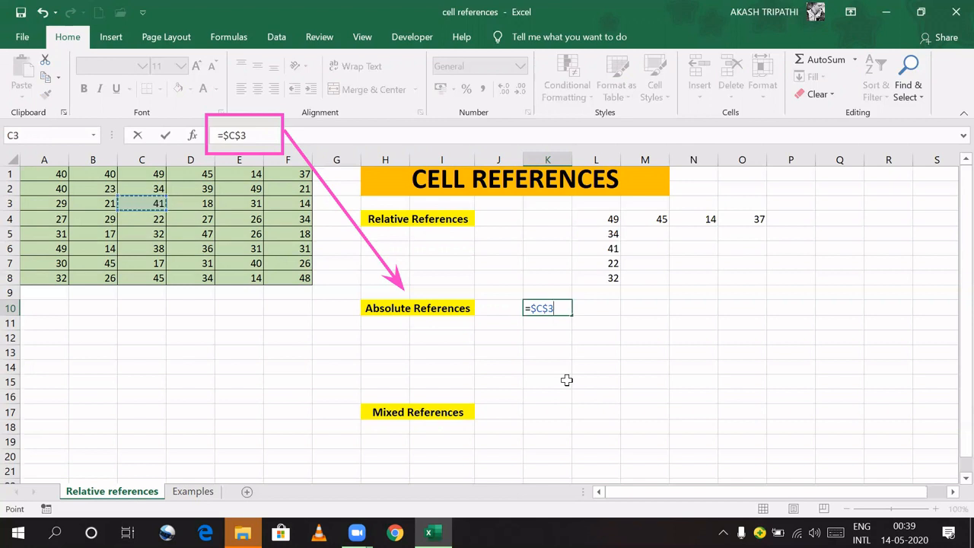
key("Return")
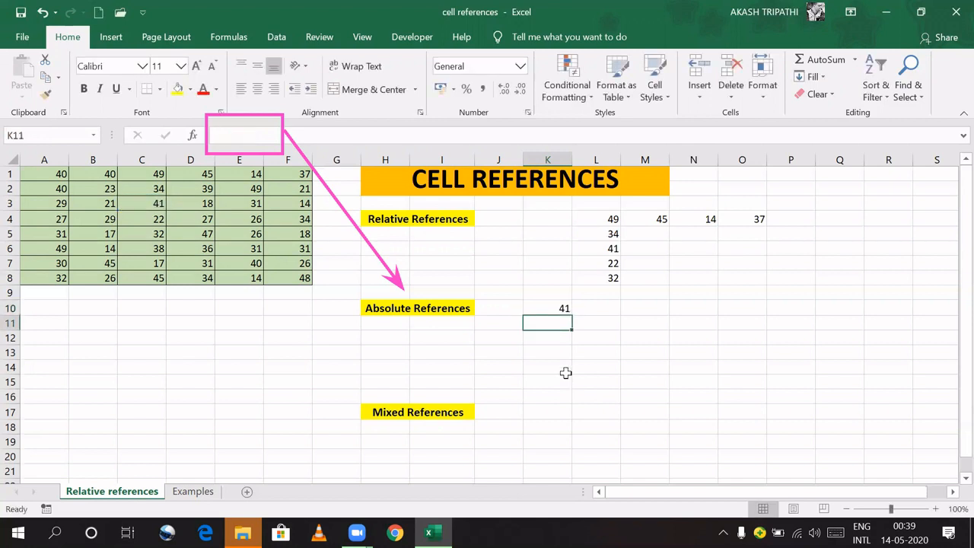
left_click(547, 307)
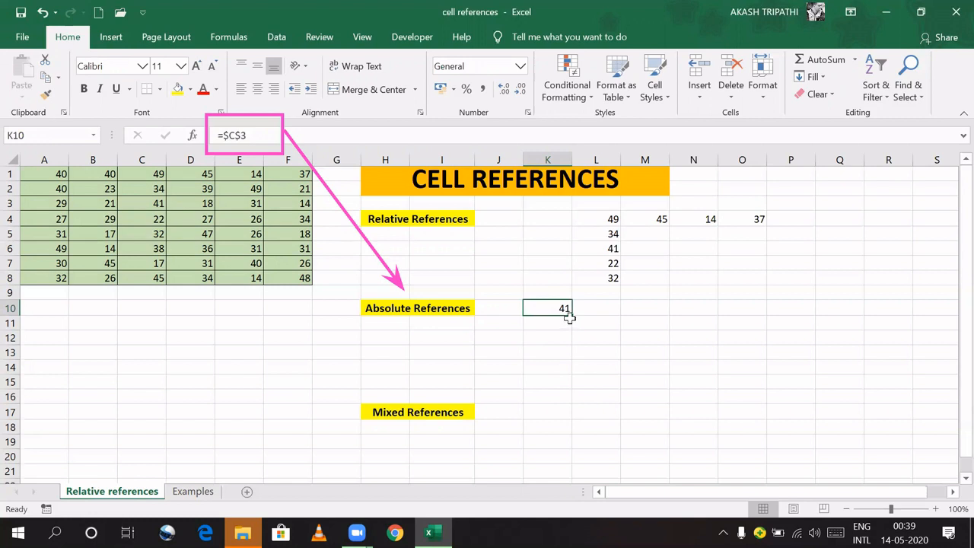
left_click_drag(572, 315, 670, 344)
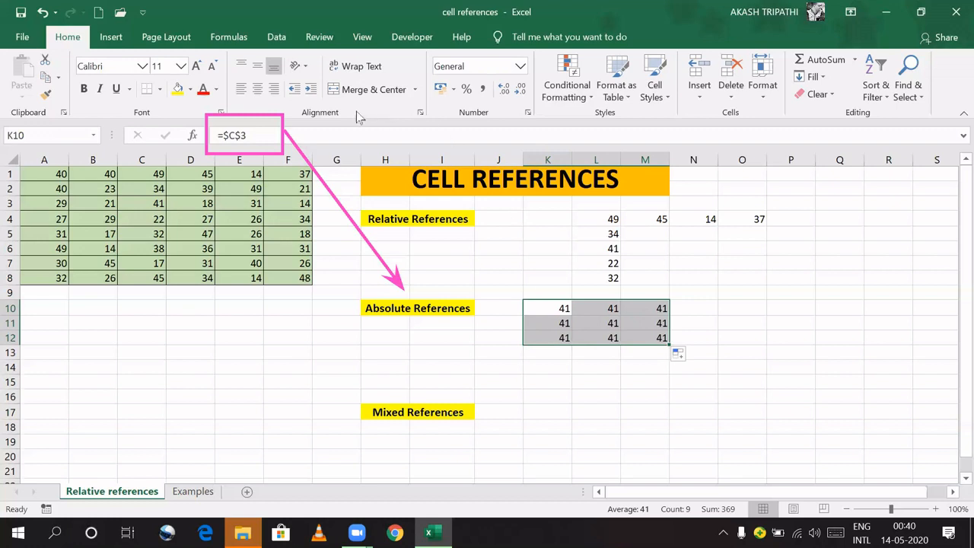
Step: Turn on Show Formulas and scroll to reveal =$C$3 throughout K10:M12
left_click(229, 37)
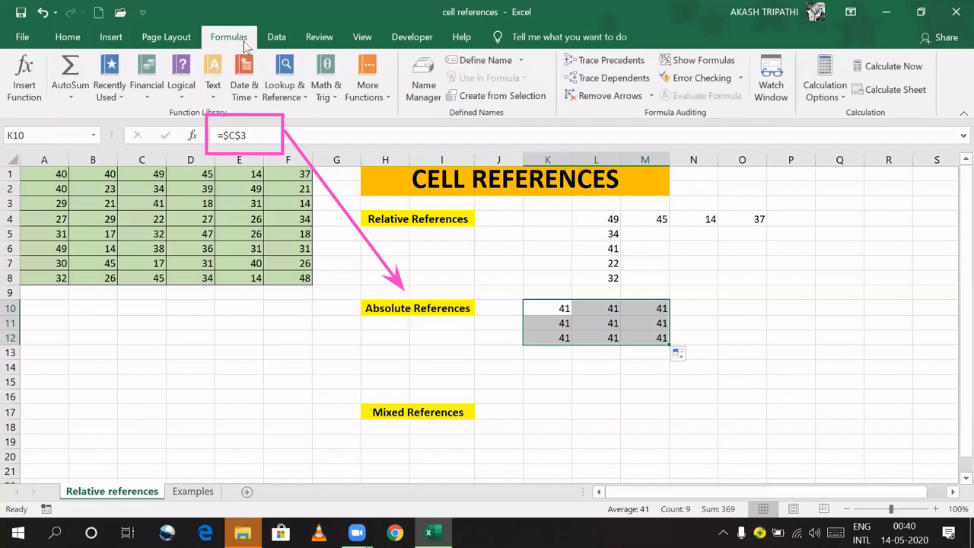
left_click(703, 59)
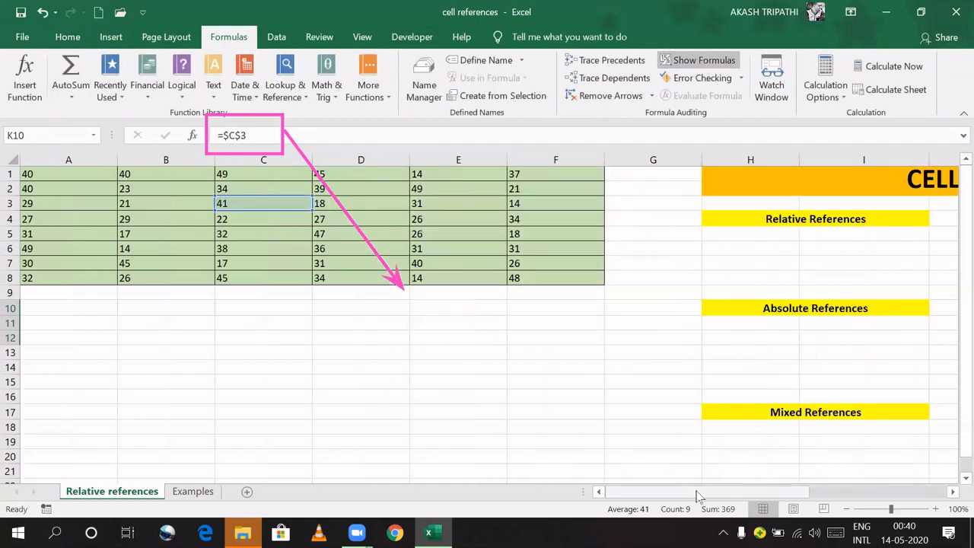
left_click_drag(701, 494, 843, 499)
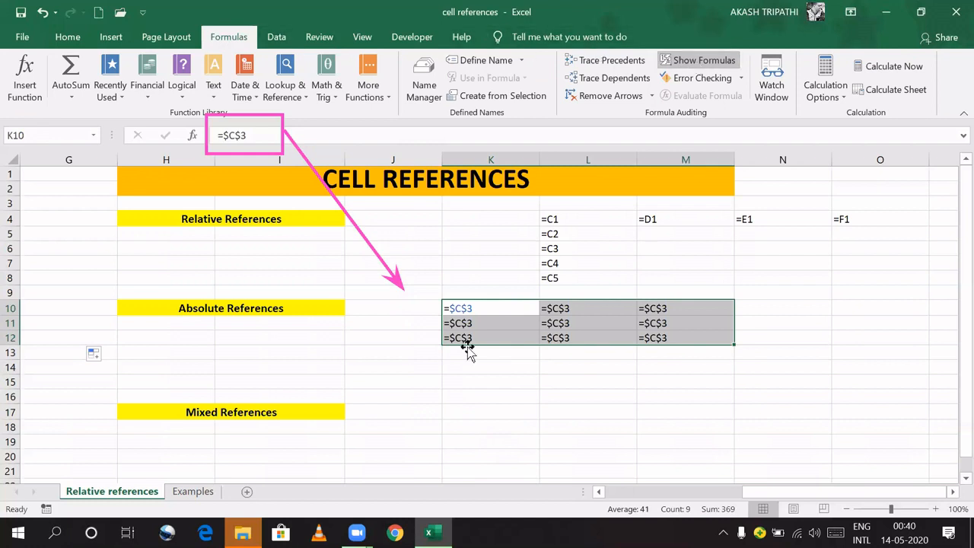
left_click(484, 398)
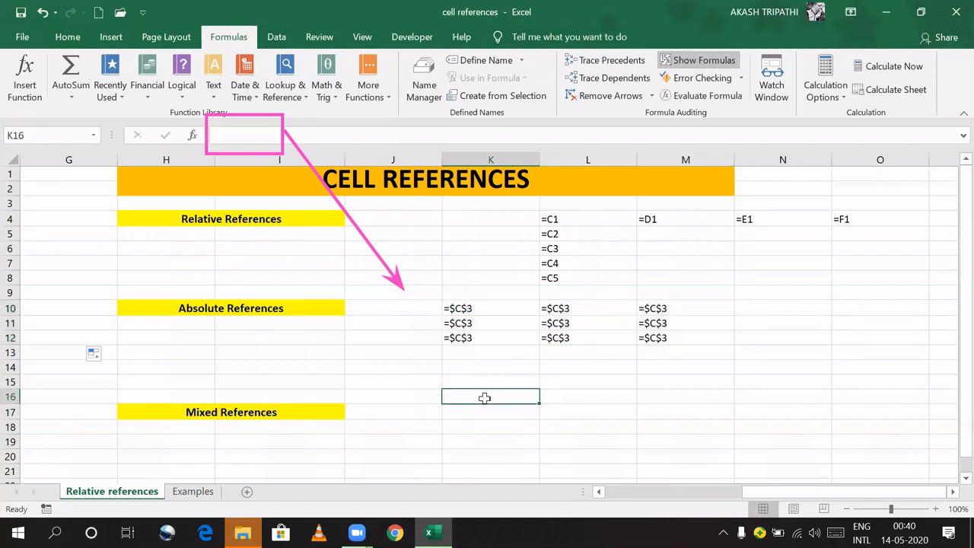
type("ctl")
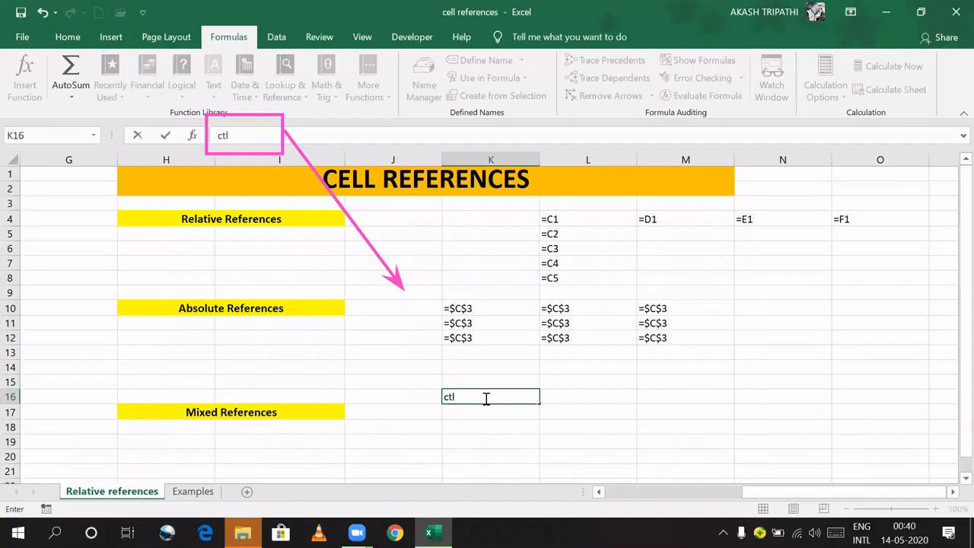
key("BackSpace")
key("BackSpace")
key("BackSpace")
type("ctrl +~~")
key("BackSpace")
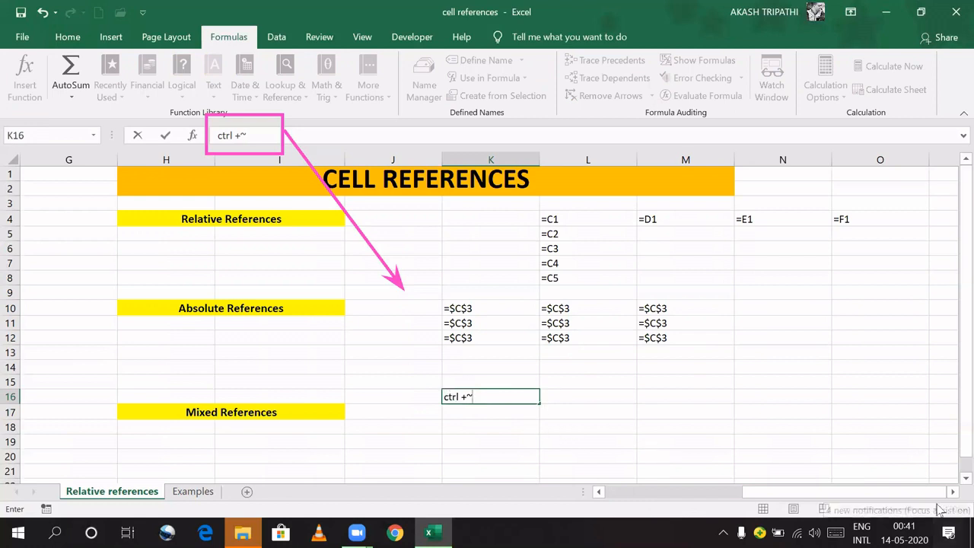
left_click(757, 440)
key("ctrl+grave")
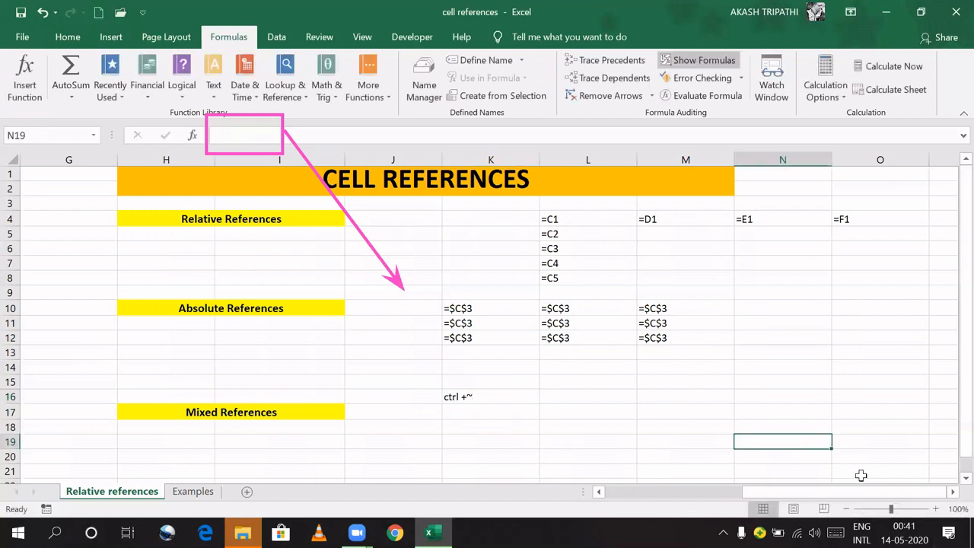
left_click(934, 511)
left_click(934, 511)
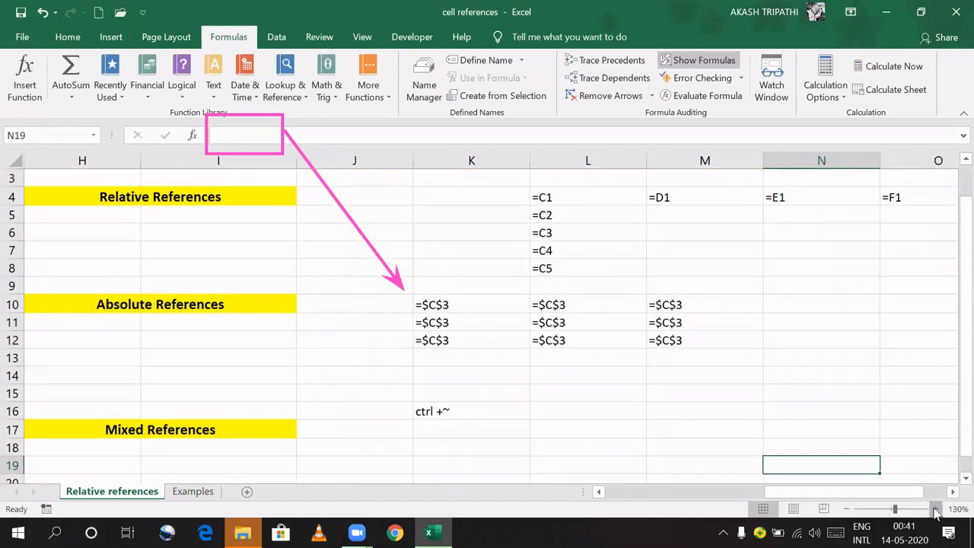
left_click(934, 511)
left_click(514, 412)
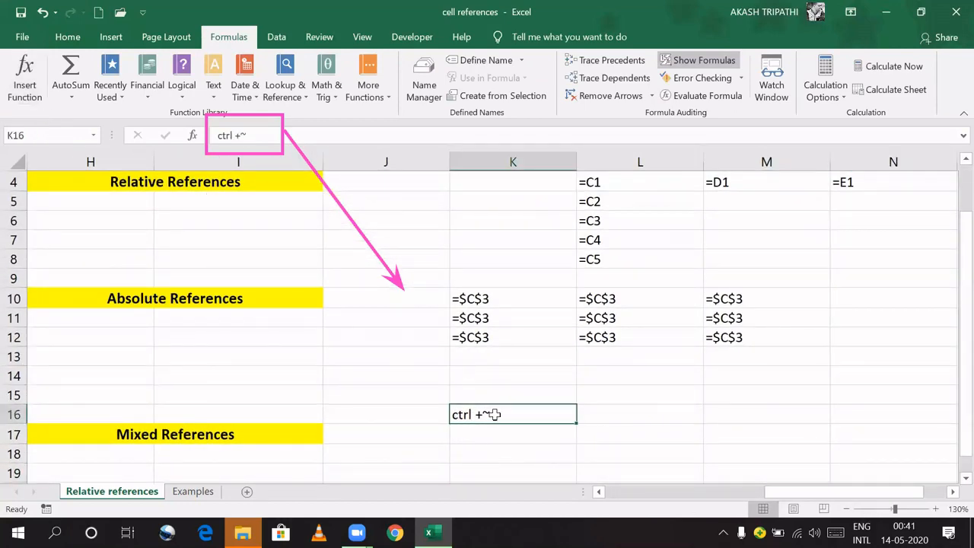
key("Delete")
left_click(848, 509)
left_click(847, 509)
left_click(848, 509)
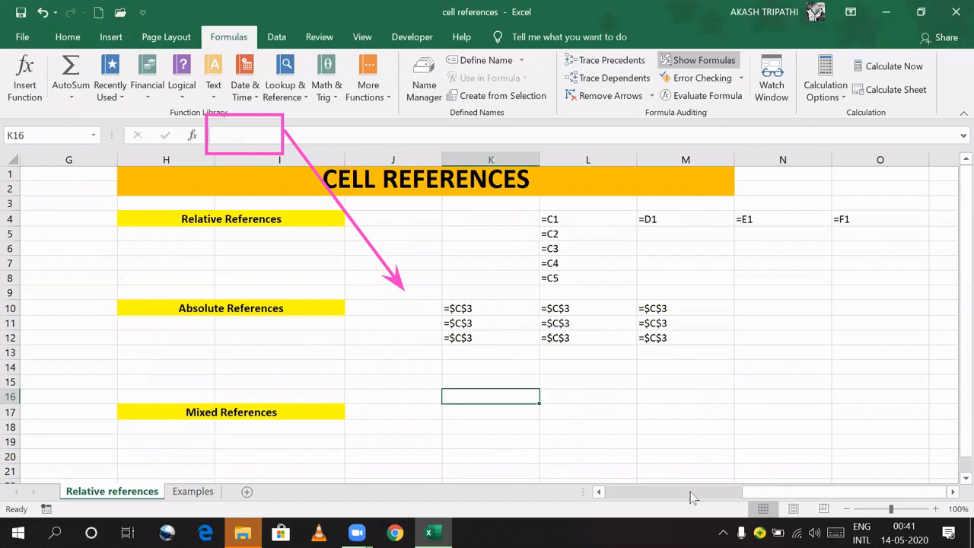
left_click_drag(758, 495, 667, 493)
key("ctrl+grave")
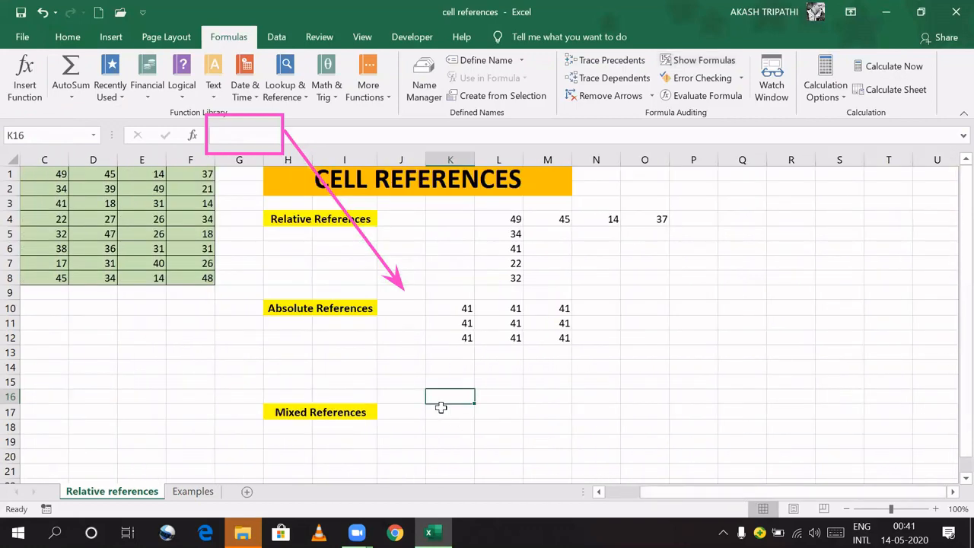
left_click(513, 410)
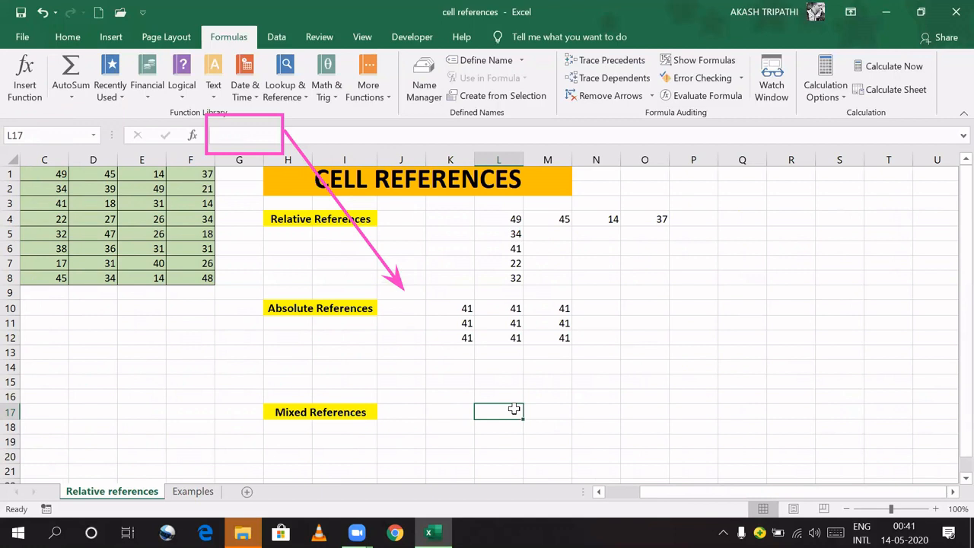
left_click_drag(440, 305, 540, 338)
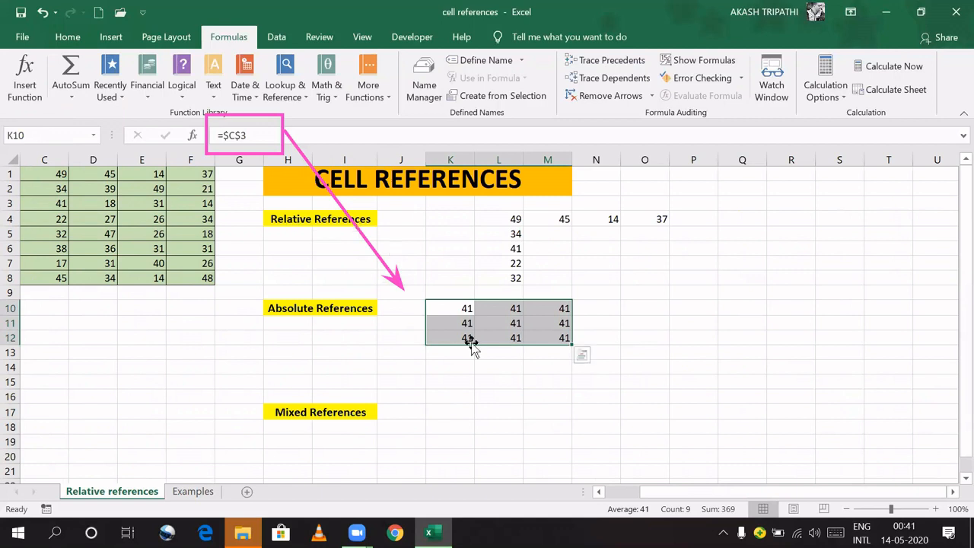
left_click(505, 376)
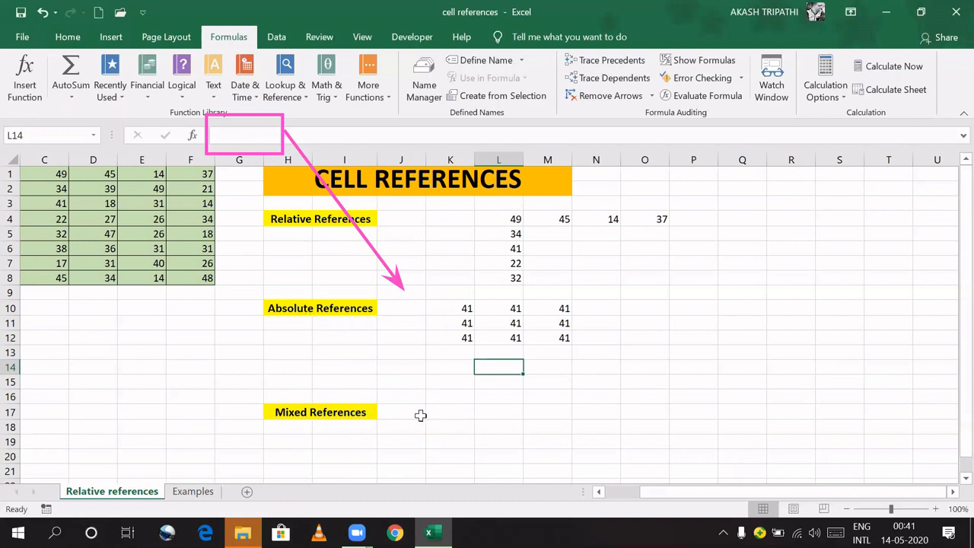
left_click(490, 412)
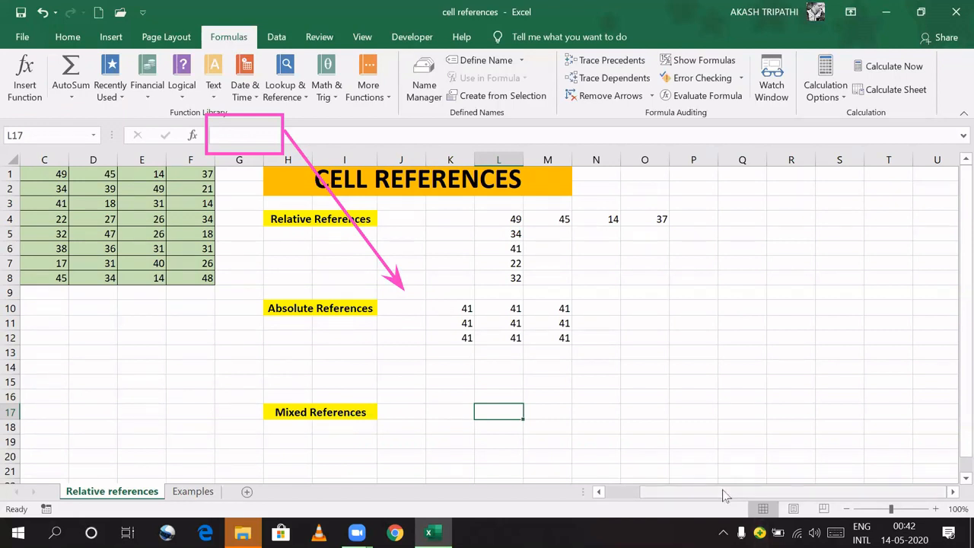
left_click_drag(722, 491, 647, 493)
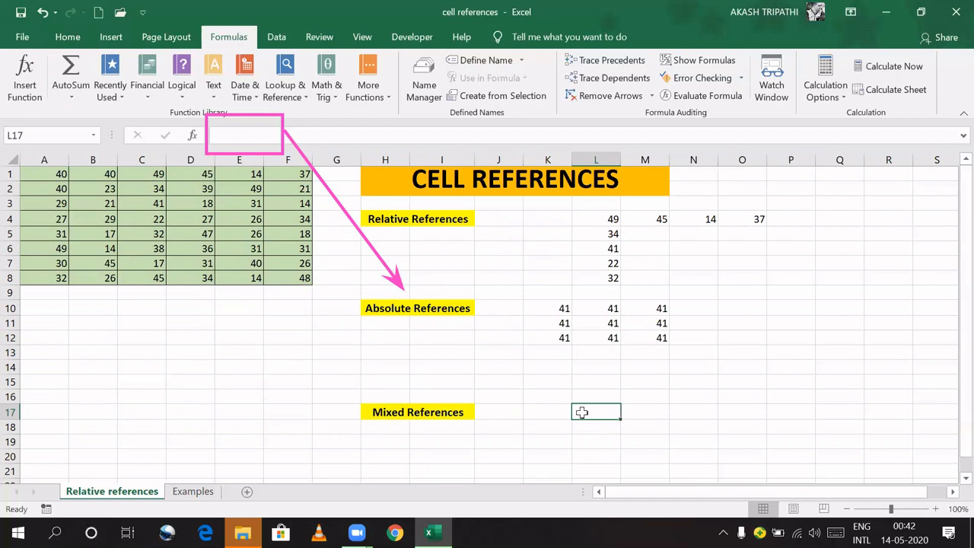
Step: Enter mixed =C$3 in L17, fill it down to L19 and across to O17, then show formulas
type("=")
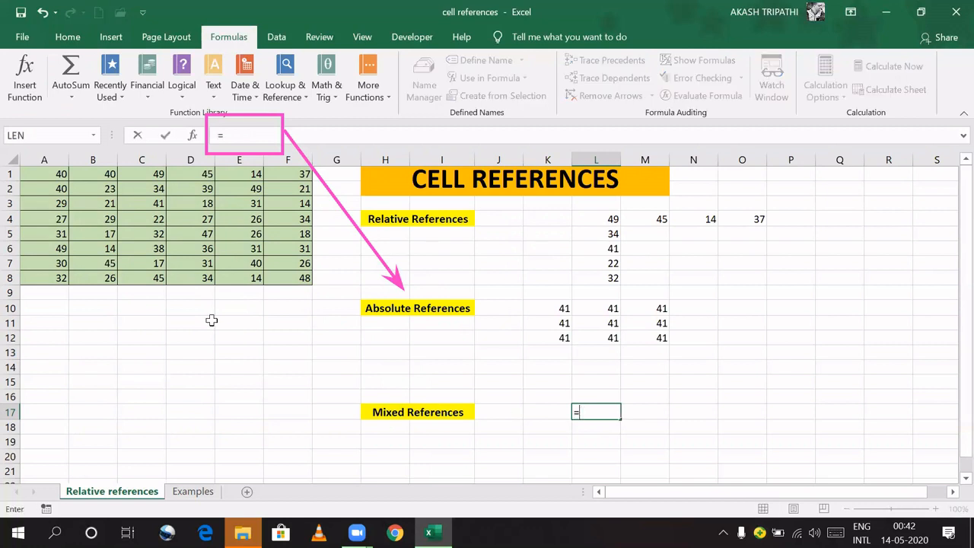
left_click(156, 205)
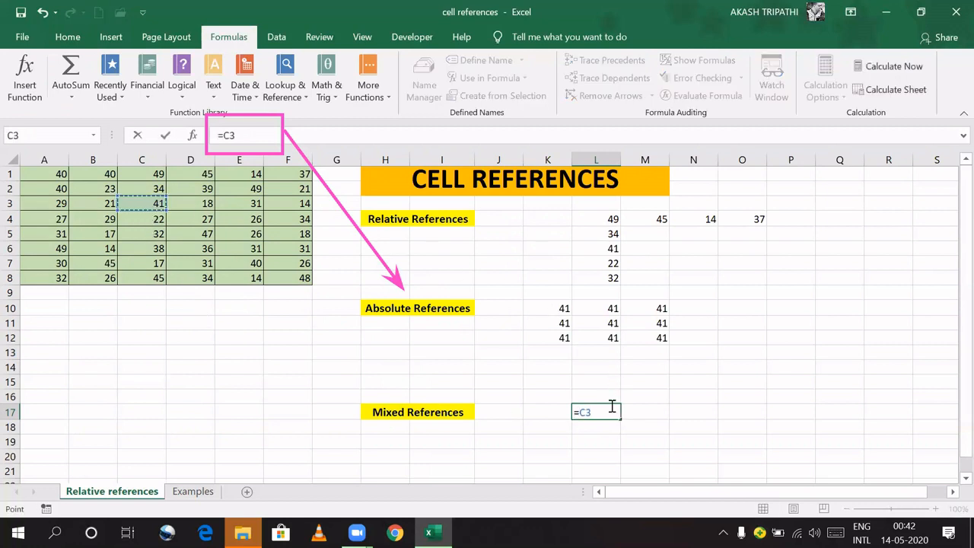
key("F4")
key("F4")
key("Return")
left_click(584, 411)
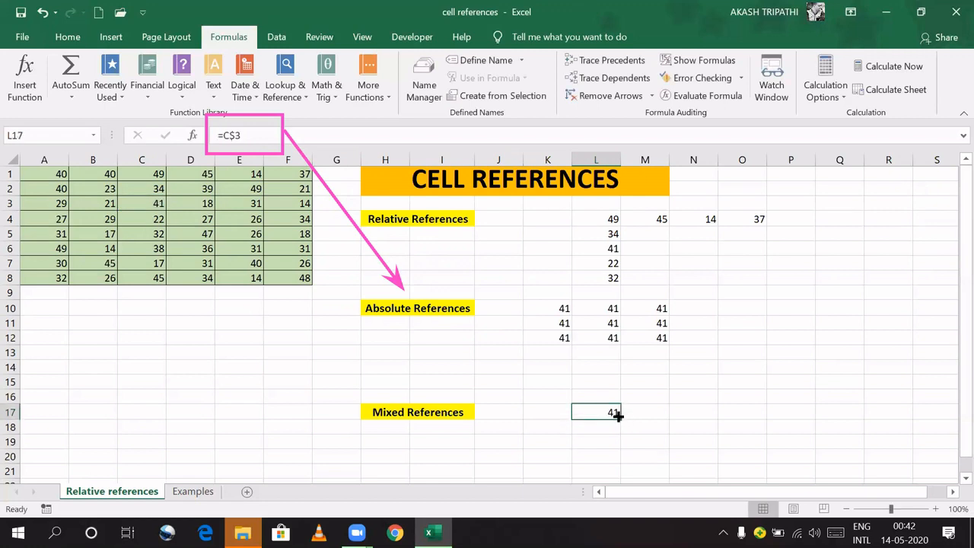
left_click_drag(619, 418, 620, 448)
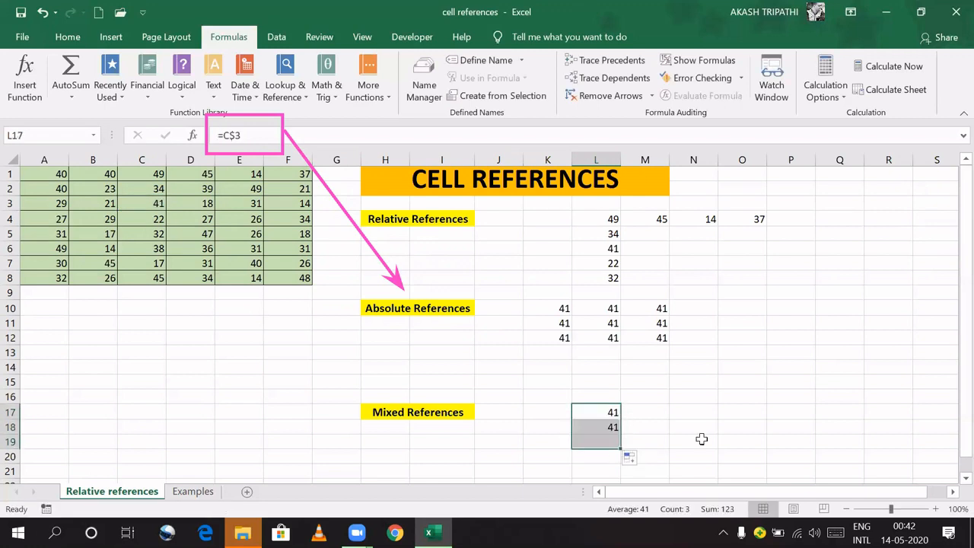
left_click(614, 412)
left_click_drag(618, 417, 748, 428)
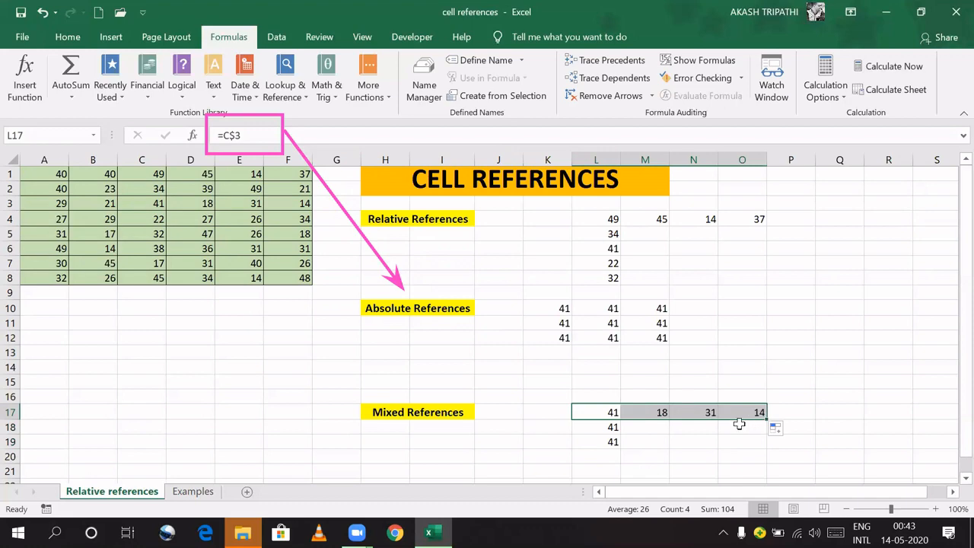
key("ctrl+grave")
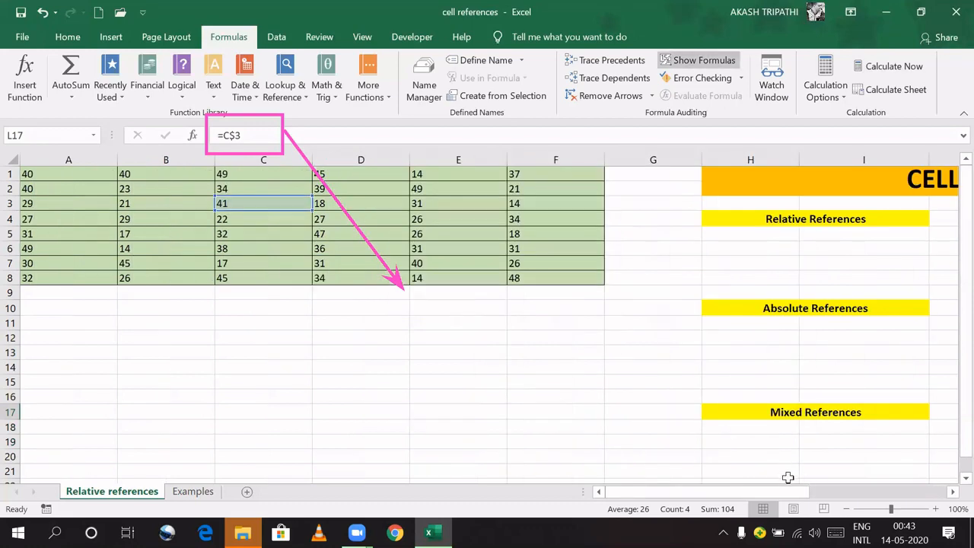
Step: Hide formulas to show values again, review both result blocks, and go to the Examples sheet
left_click_drag(805, 496, 783, 494)
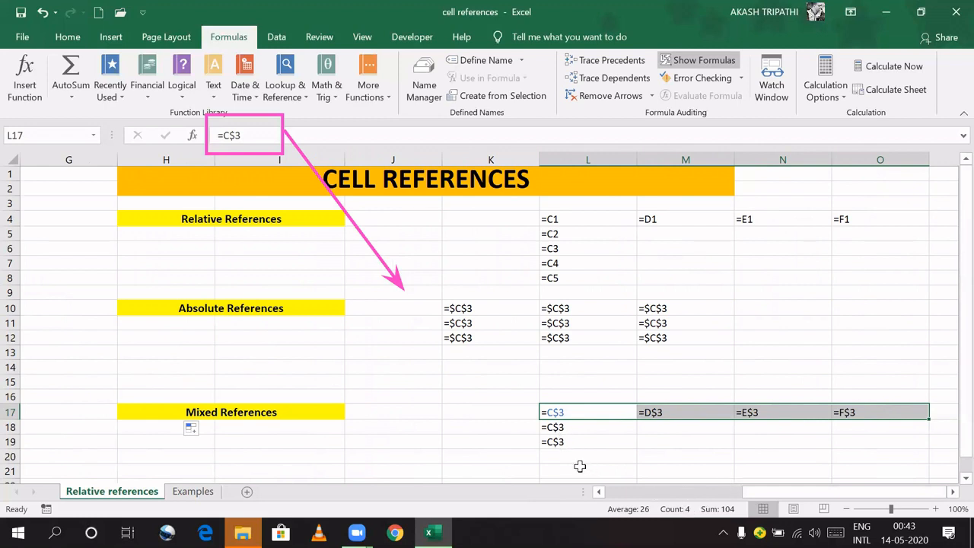
key("ctrl+grave")
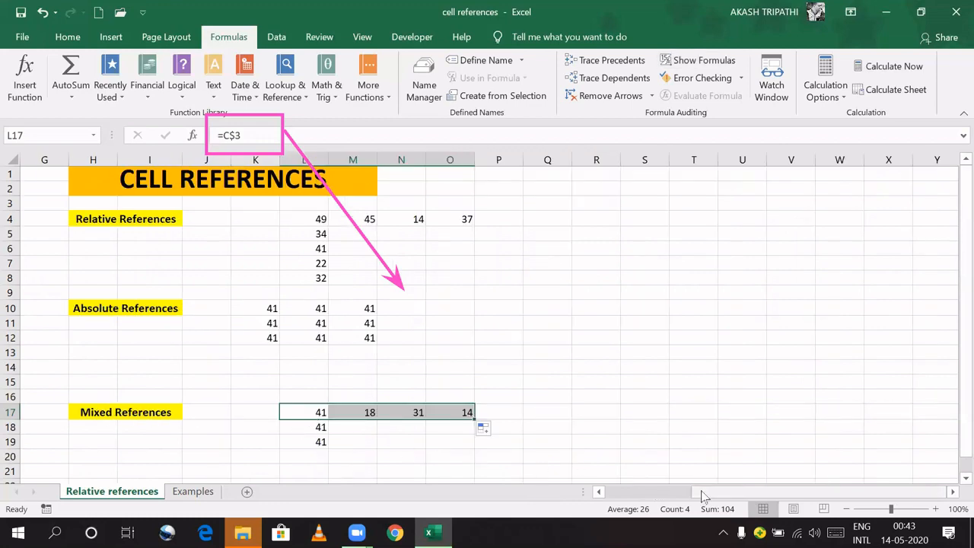
left_click_drag(702, 495, 608, 496)
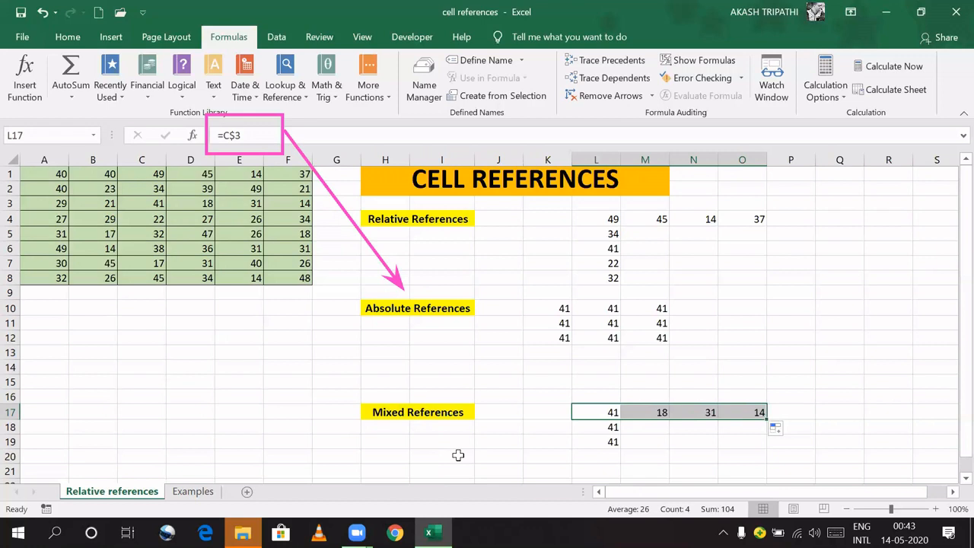
left_click_drag(533, 292, 667, 339)
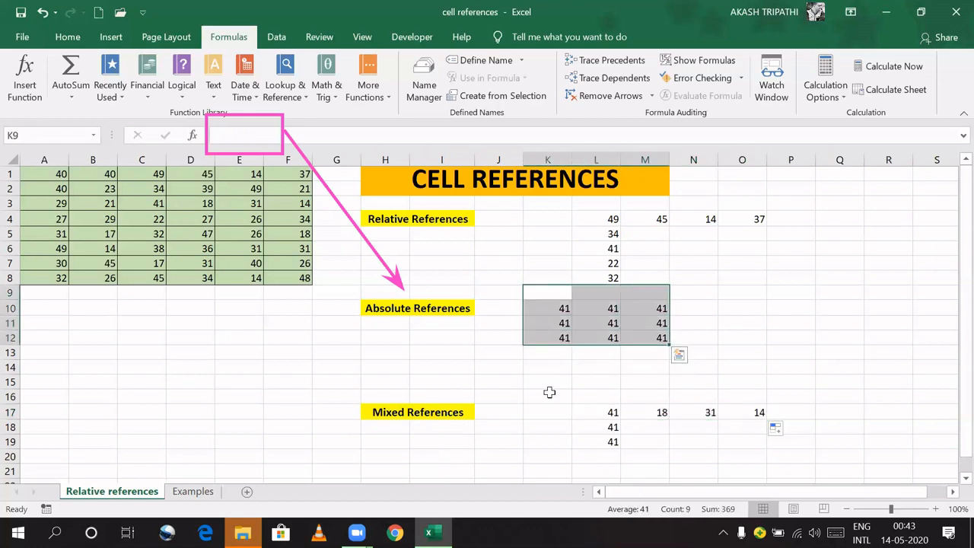
left_click_drag(549, 392, 773, 457)
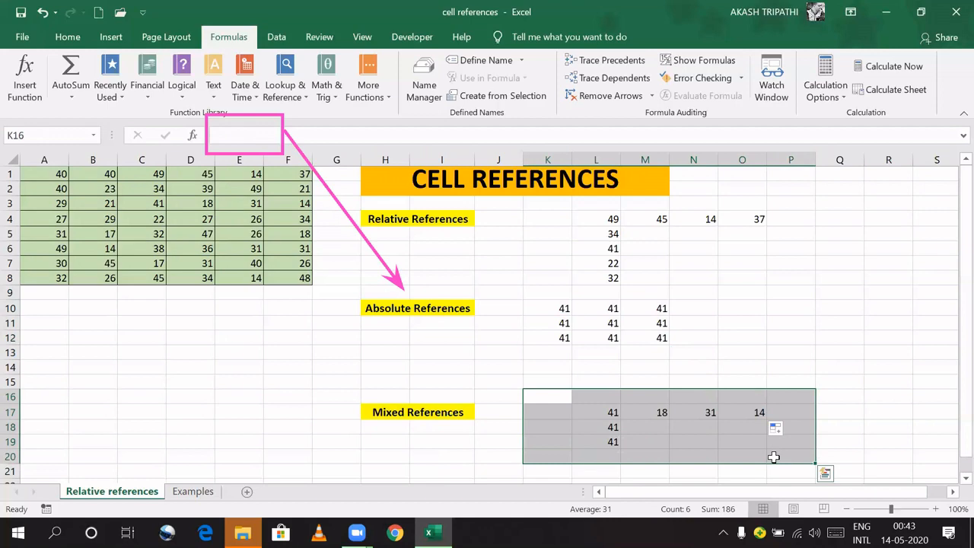
left_click(182, 492)
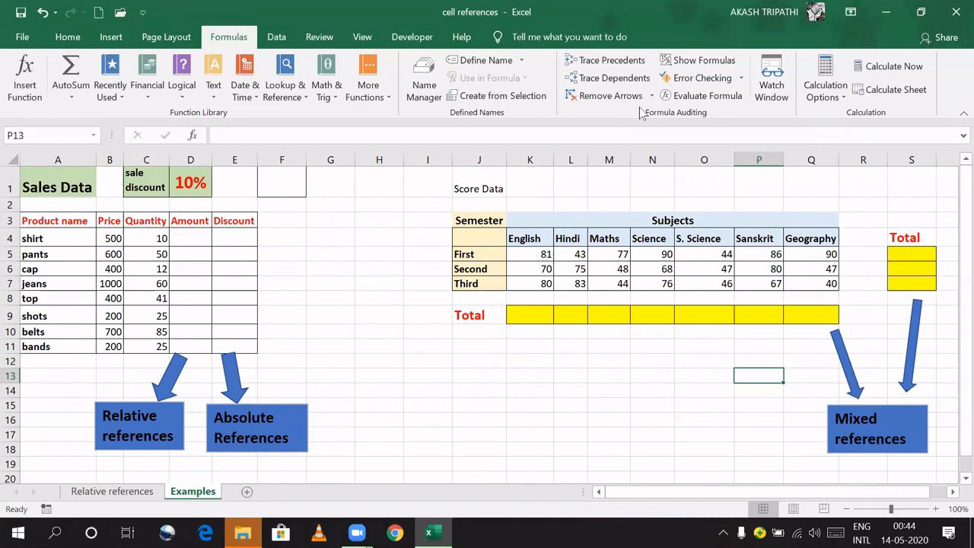
Step: Enter =B4*C4 in D4 and fill it down to D11 for the Amount column
mouse_move(209, 111)
left_mouse_down()
mouse_move(285, 158)
mouse_move(355, 156)
left_mouse_up()
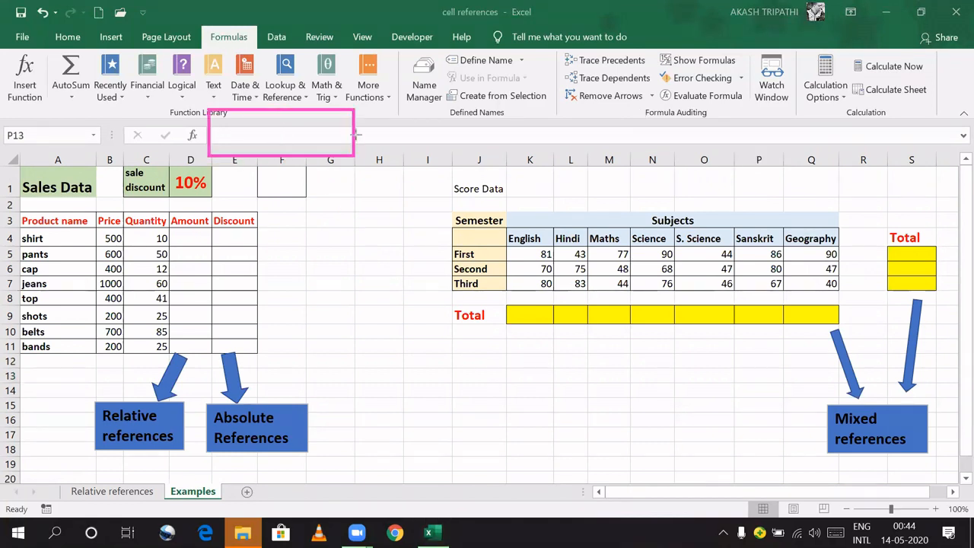
left_click(193, 235)
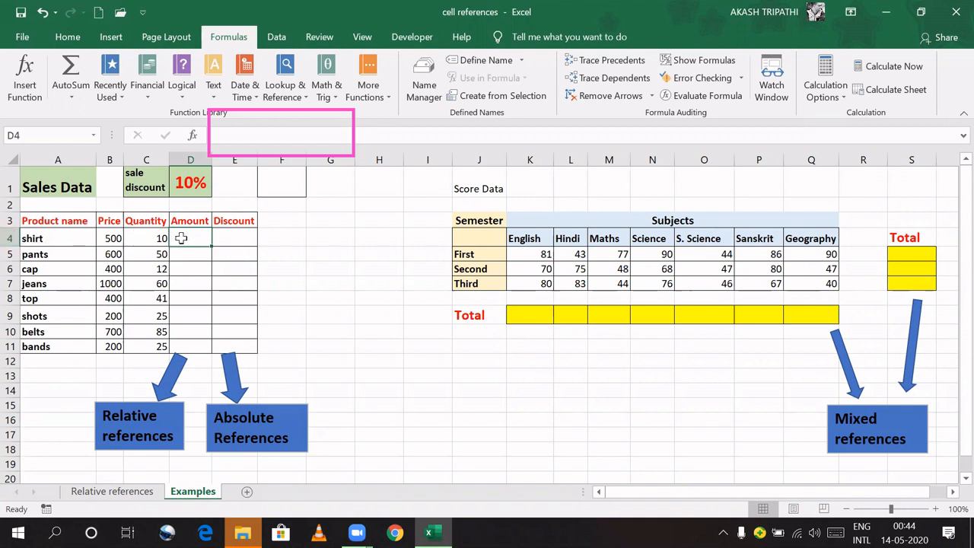
type("=")
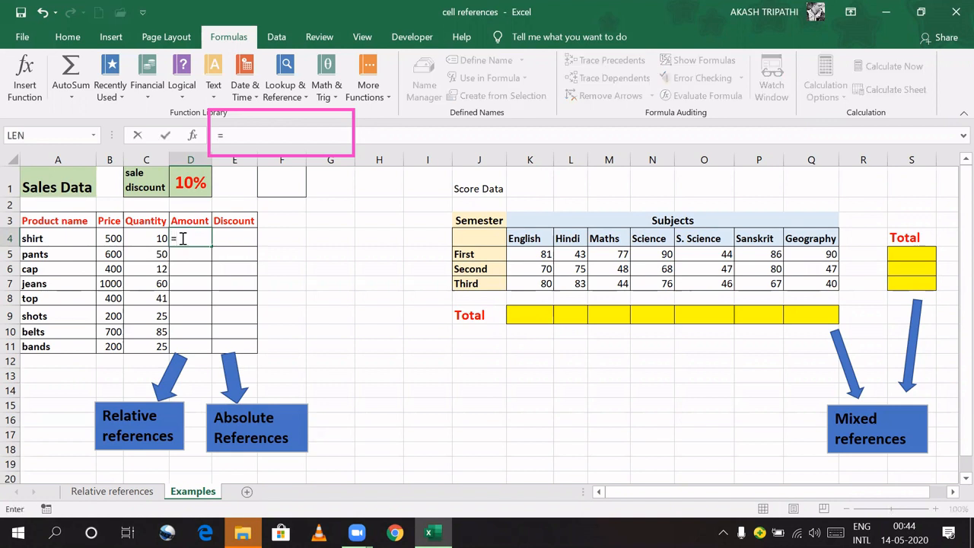
left_click(109, 239)
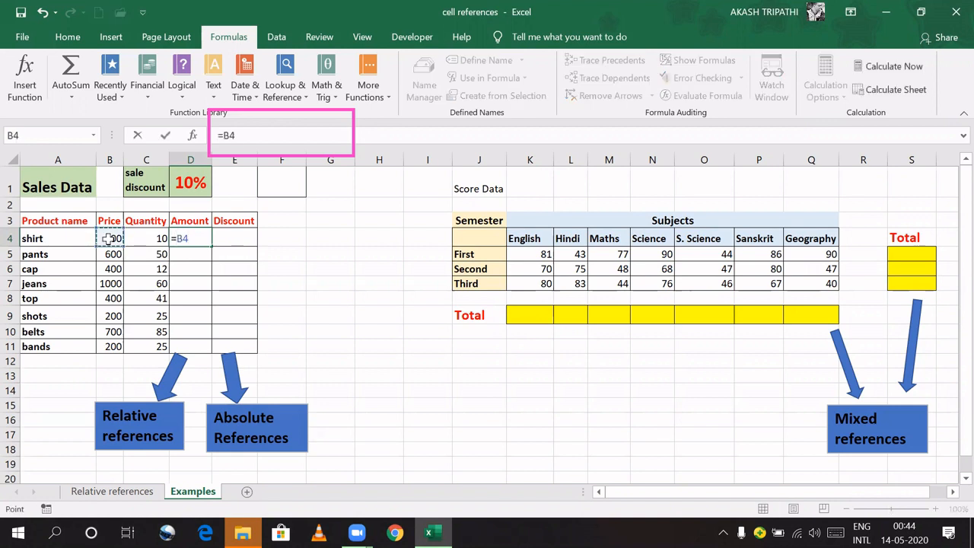
type("*")
left_click(149, 237)
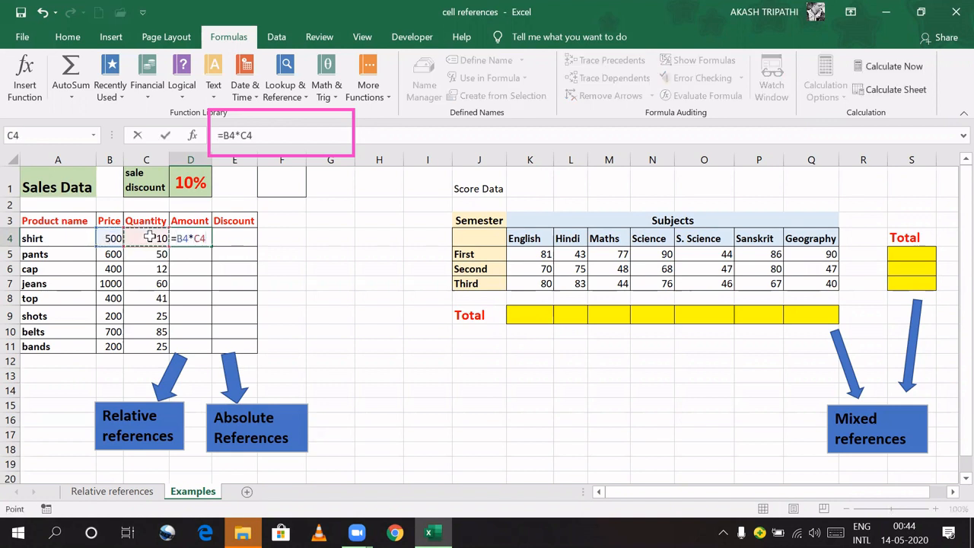
key("Return")
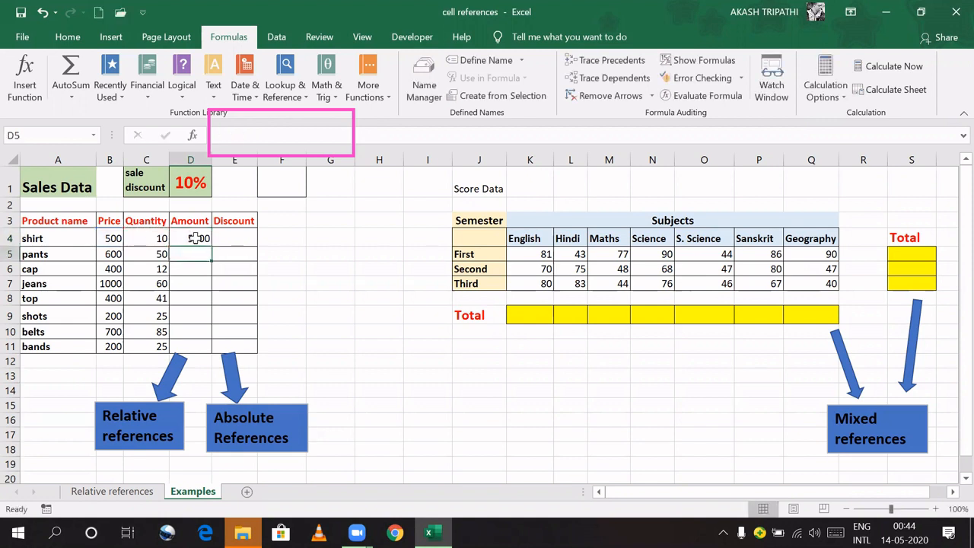
left_click(196, 239)
left_click_drag(212, 246, 214, 356)
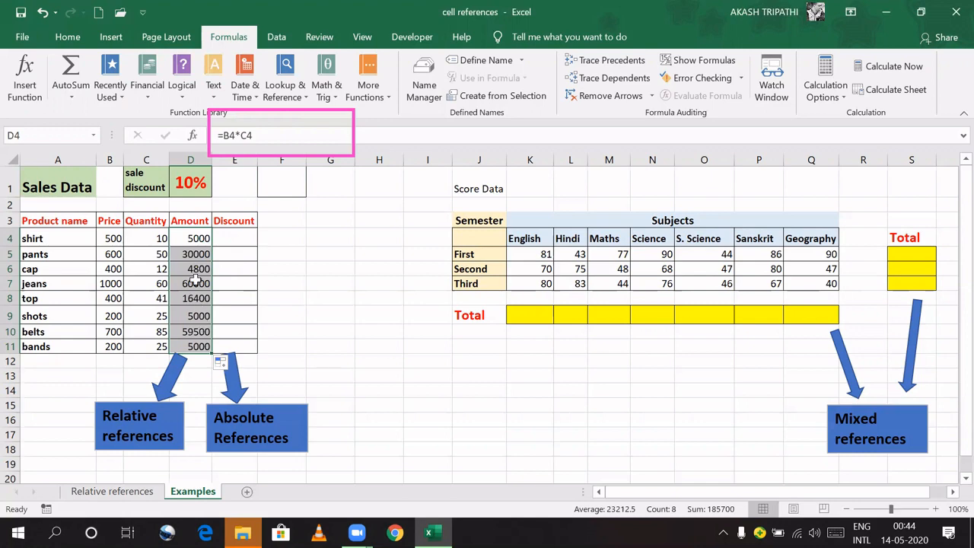
key("ctrl+grave")
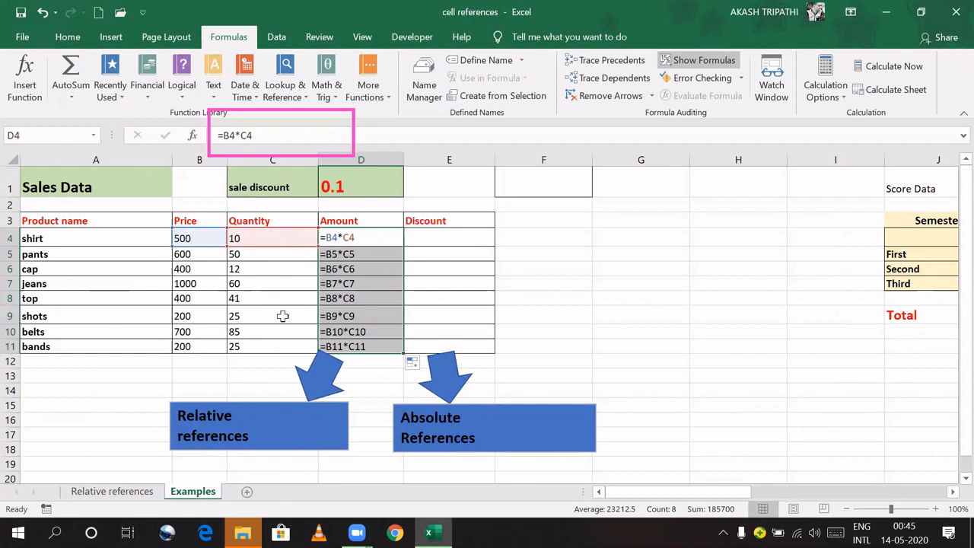
key("ctrl+grave")
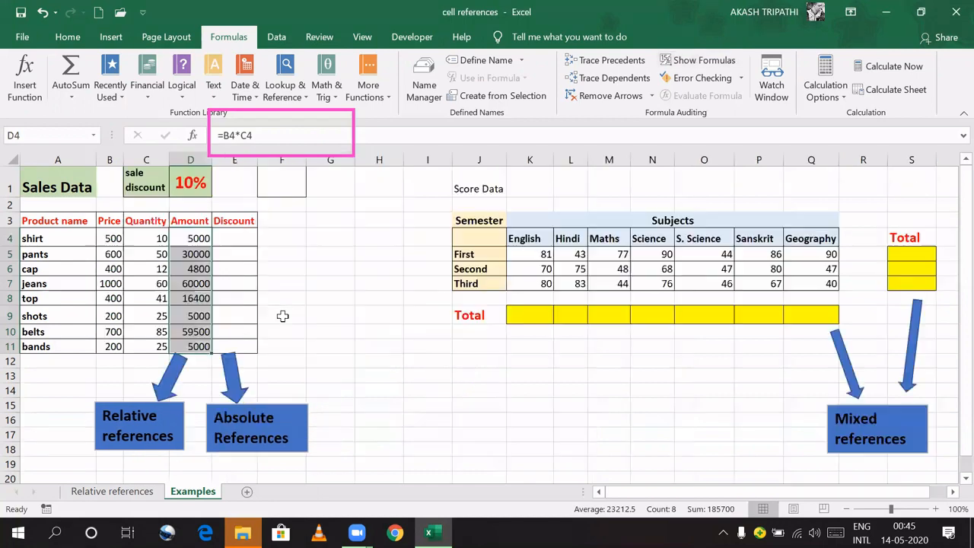
left_click(226, 236)
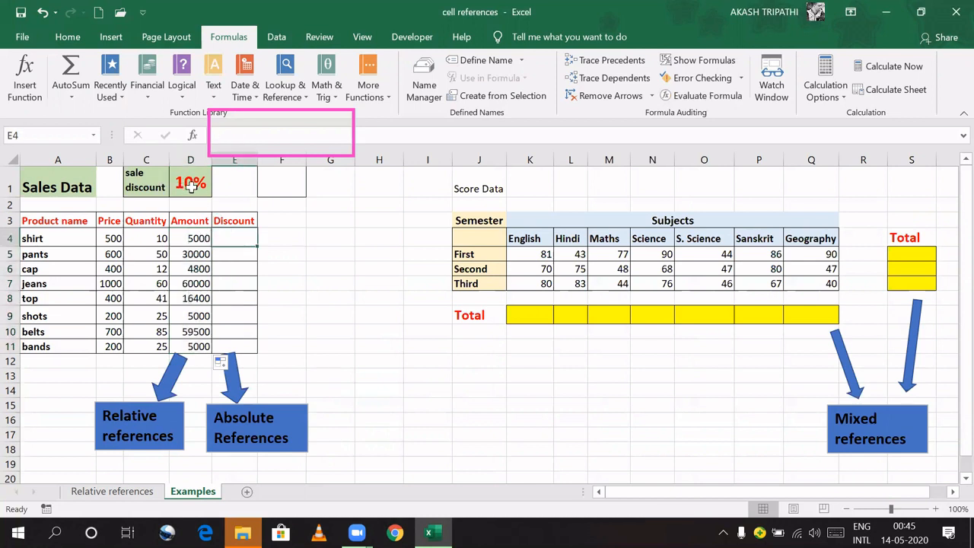
Step: Enter the discount formula =D4*D1 in E4 and copy it down to E5
type("=")
left_click(185, 240)
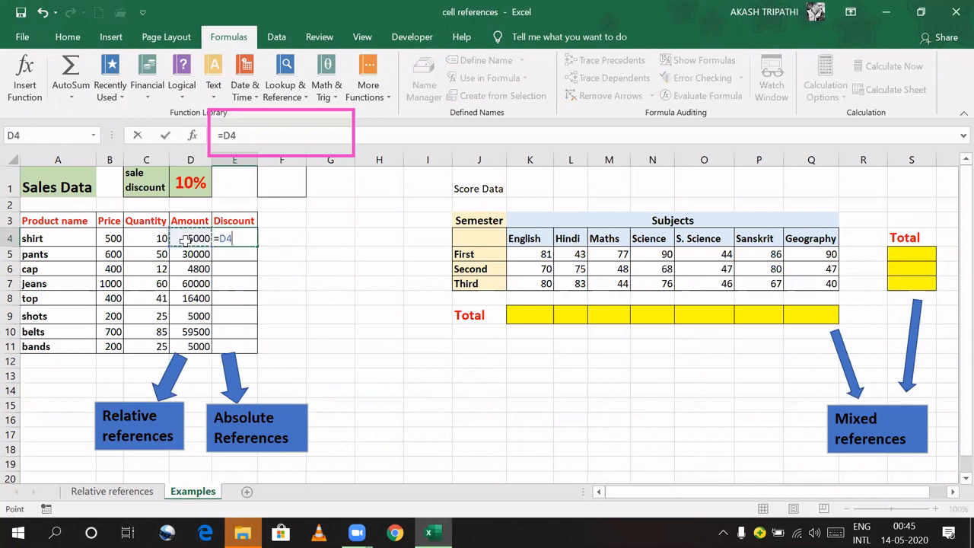
type("*")
left_click(204, 189)
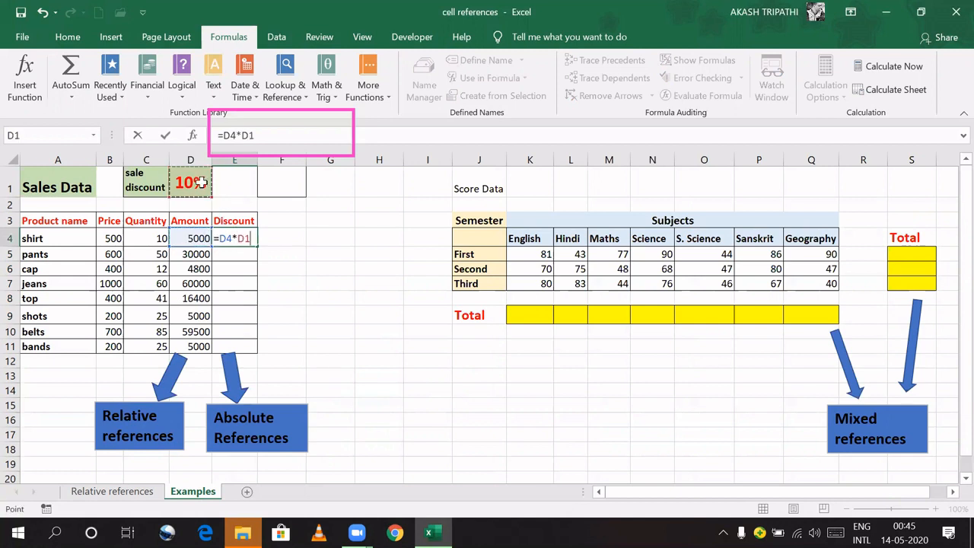
key("Return")
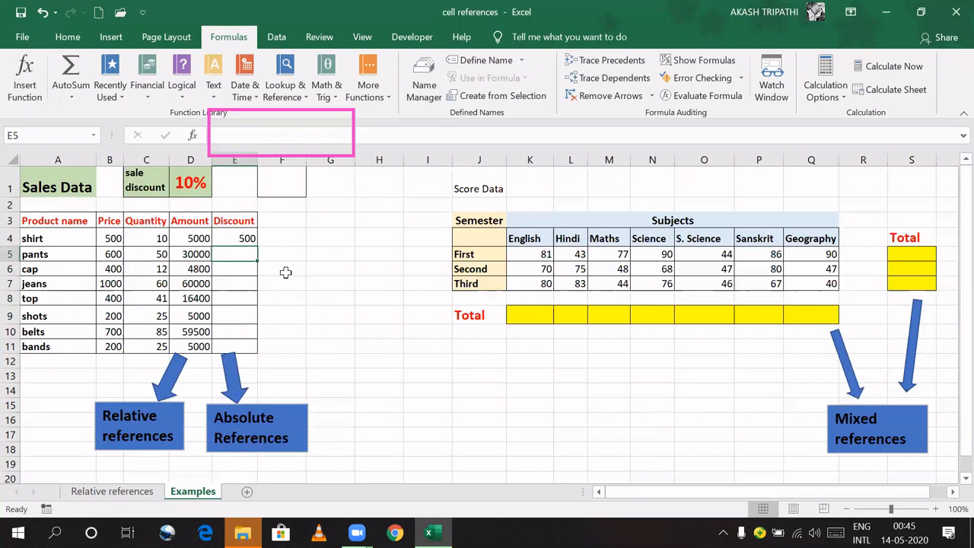
left_click(239, 238)
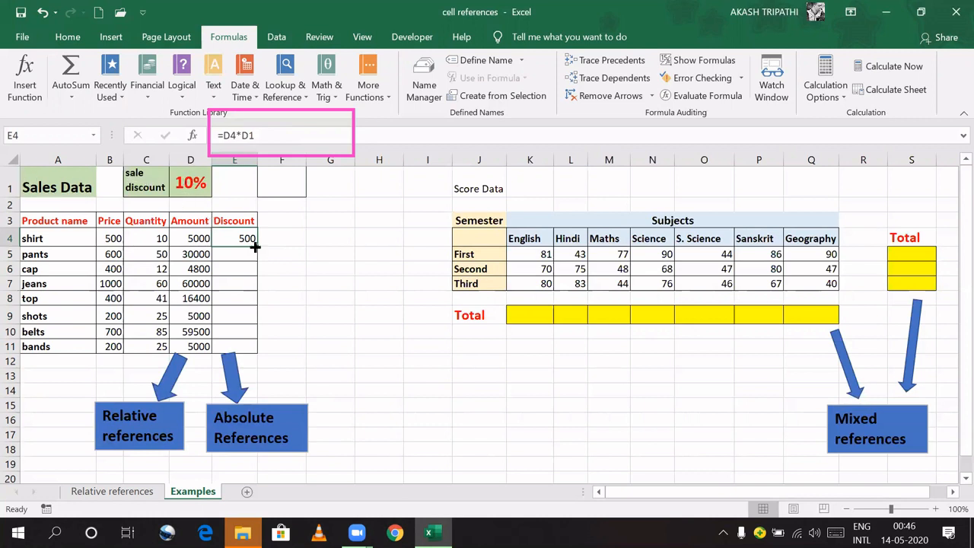
left_click_drag(255, 244, 257, 278)
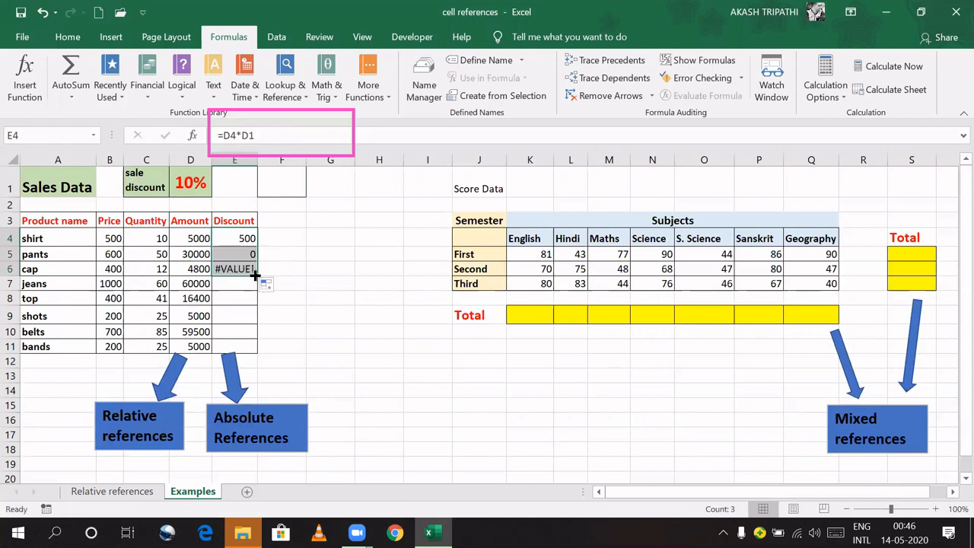
Step: Fill the discount formula to E11, inspect it with Show Formulas, then clear E4:E11
key("ctrl+grave")
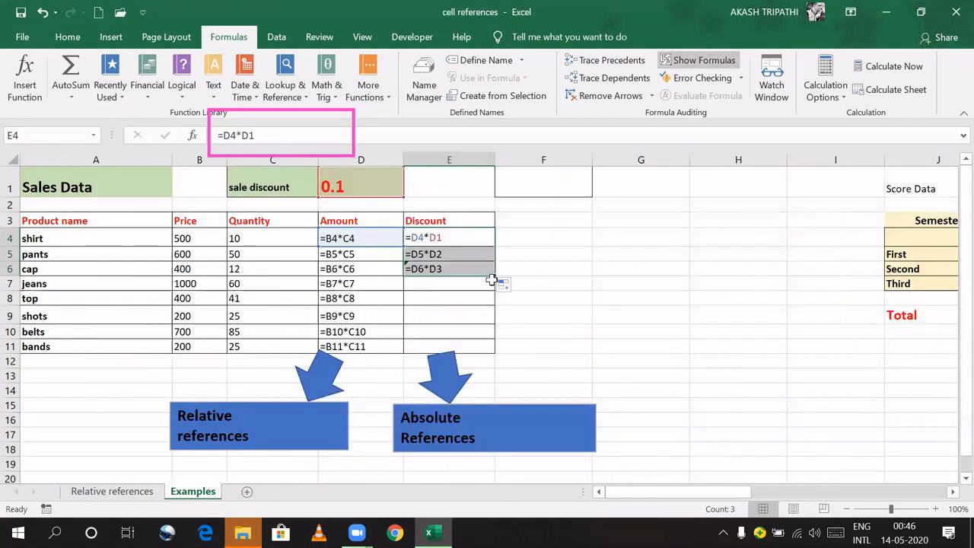
left_click_drag(493, 275, 494, 349)
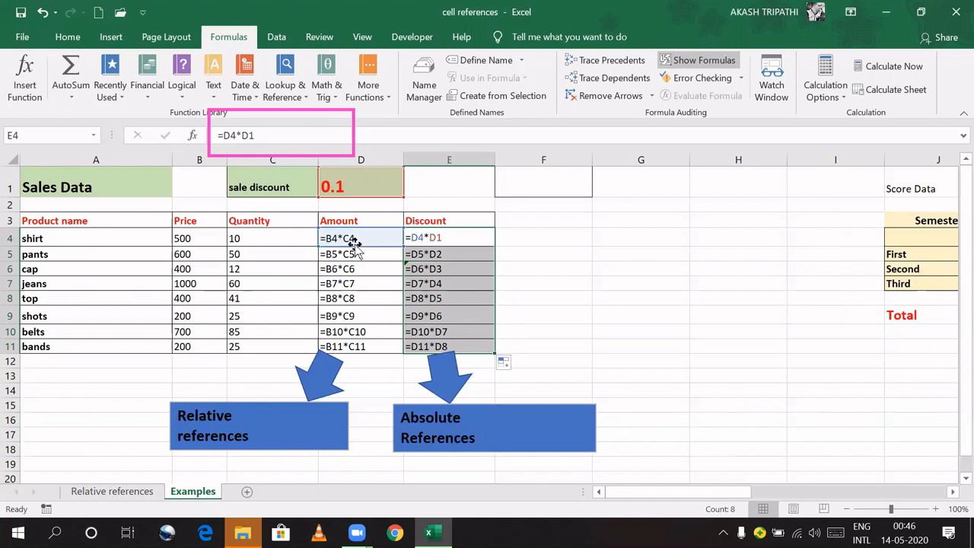
key("ctrl+grave")
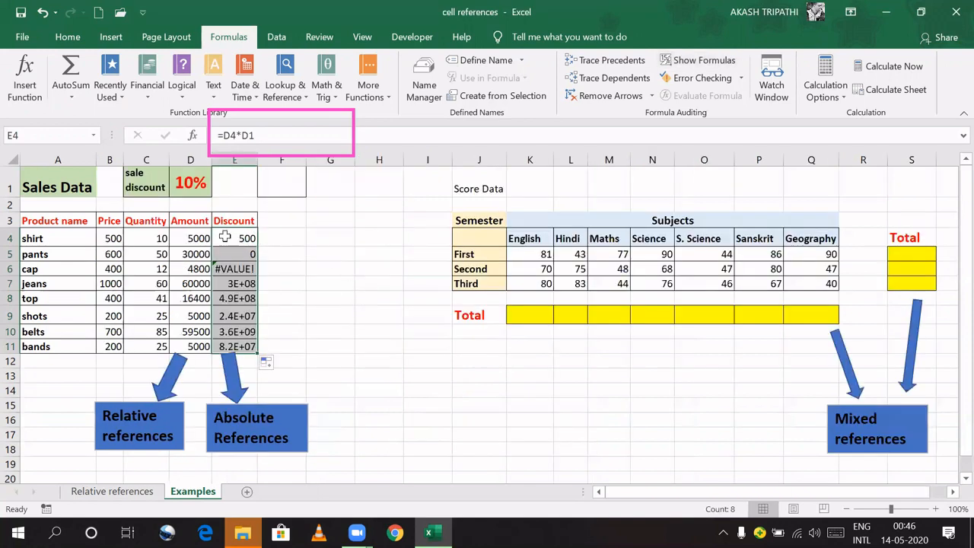
left_click_drag(231, 238, 242, 346)
key("Delete")
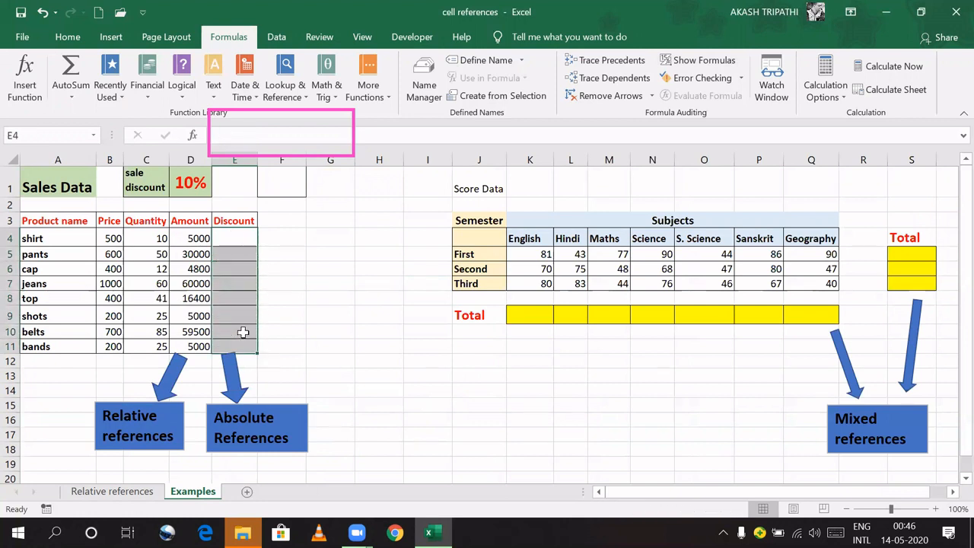
left_click(238, 240)
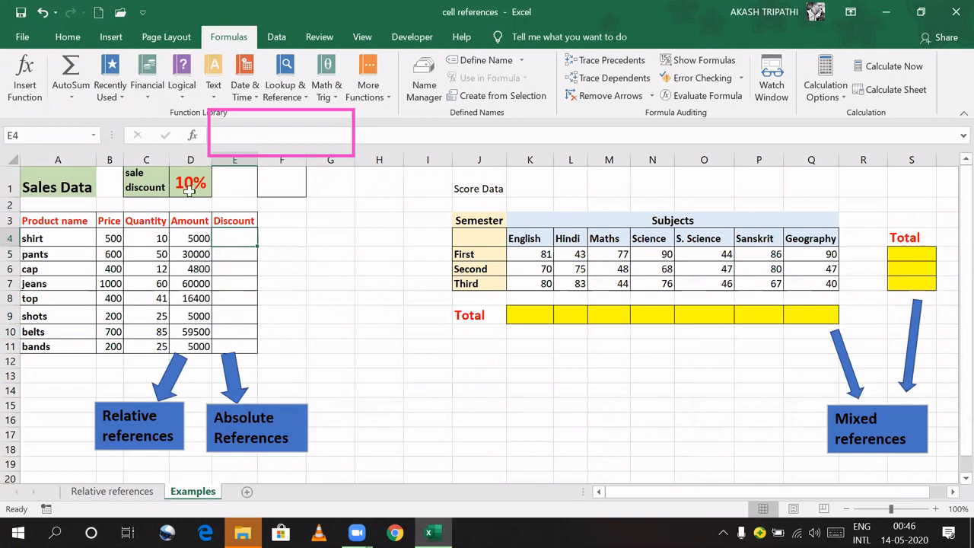
Step: Enter =D4*$D$1 in E4 to compute the shirt's discount with an absolute D1 reference
type("=")
left_click(190, 238)
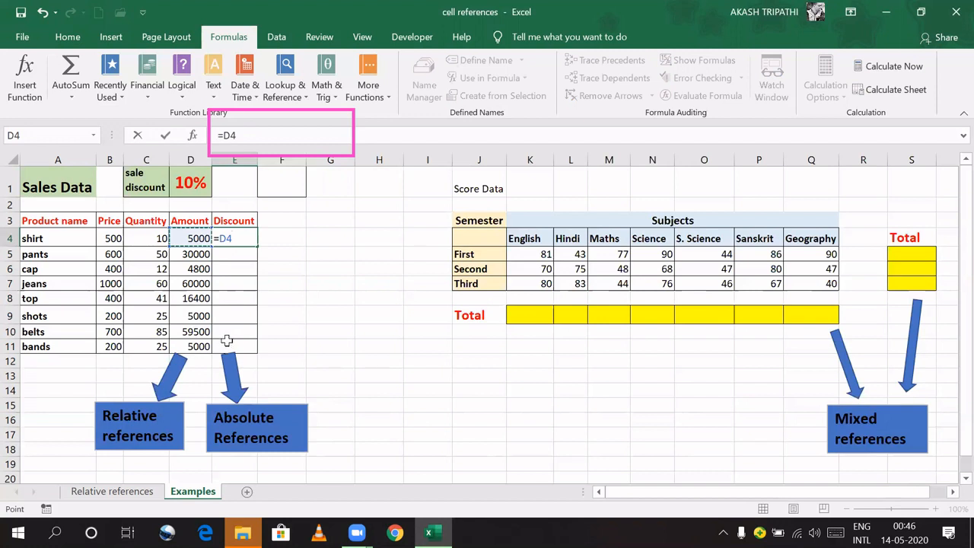
type("*")
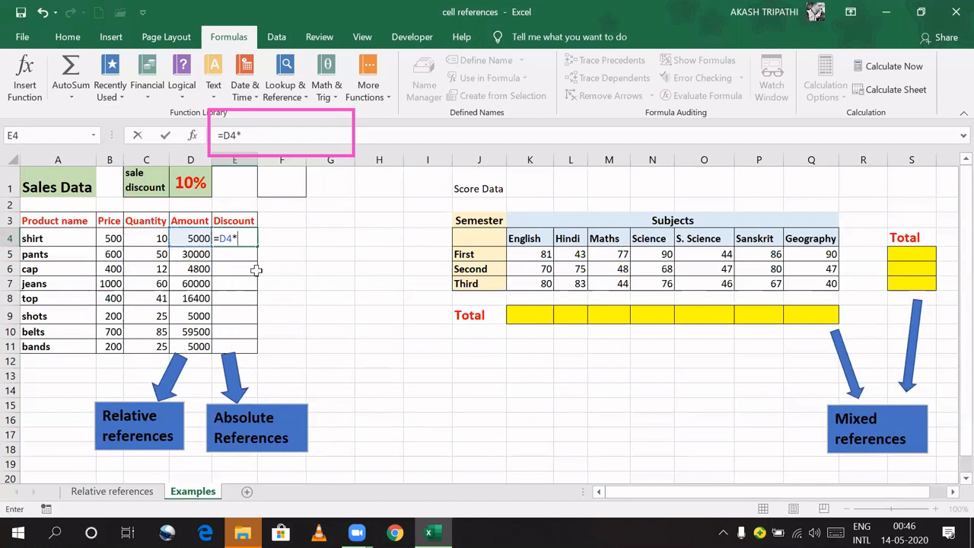
left_click(198, 182)
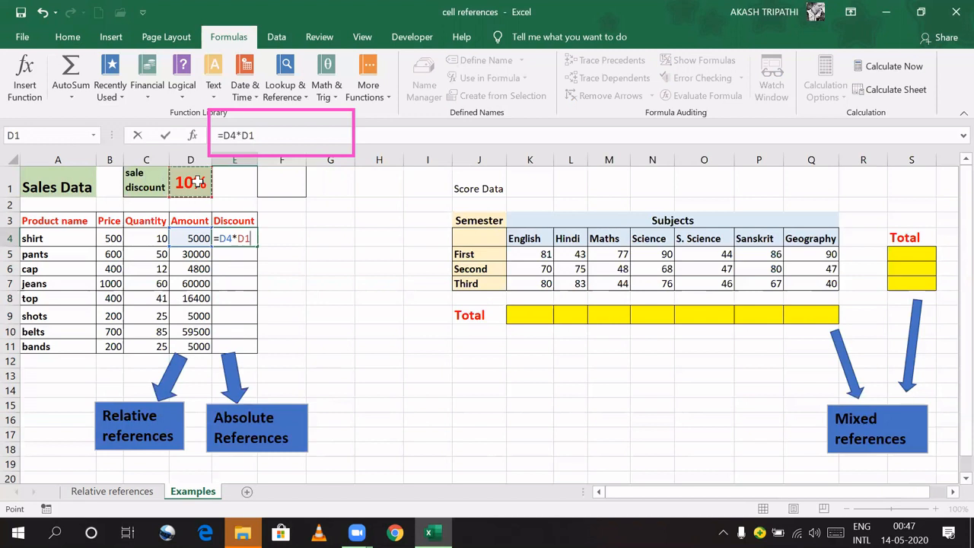
key("F4")
key("Return")
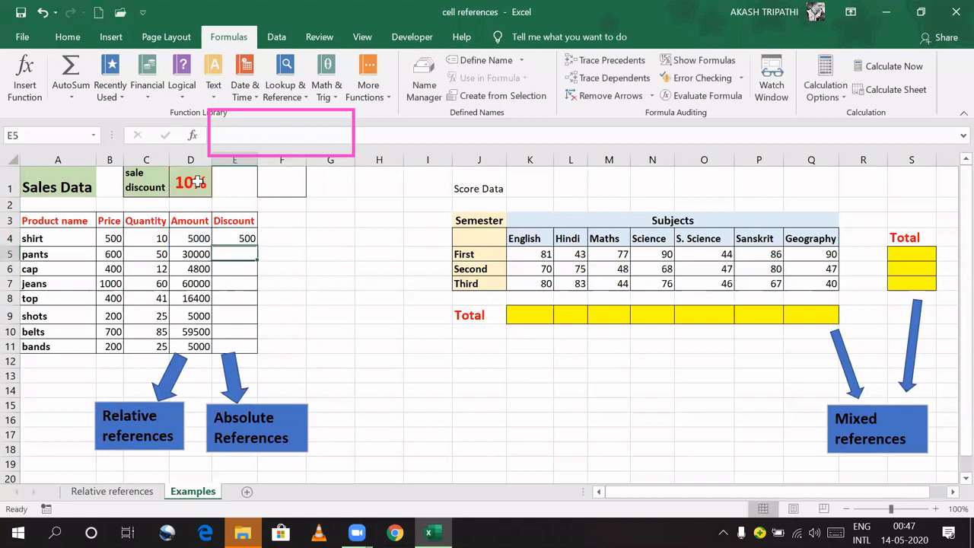
Step: Copy the discount formula down to E11 and display formulas to check the references
left_click(244, 240)
left_click_drag(258, 249, 255, 351)
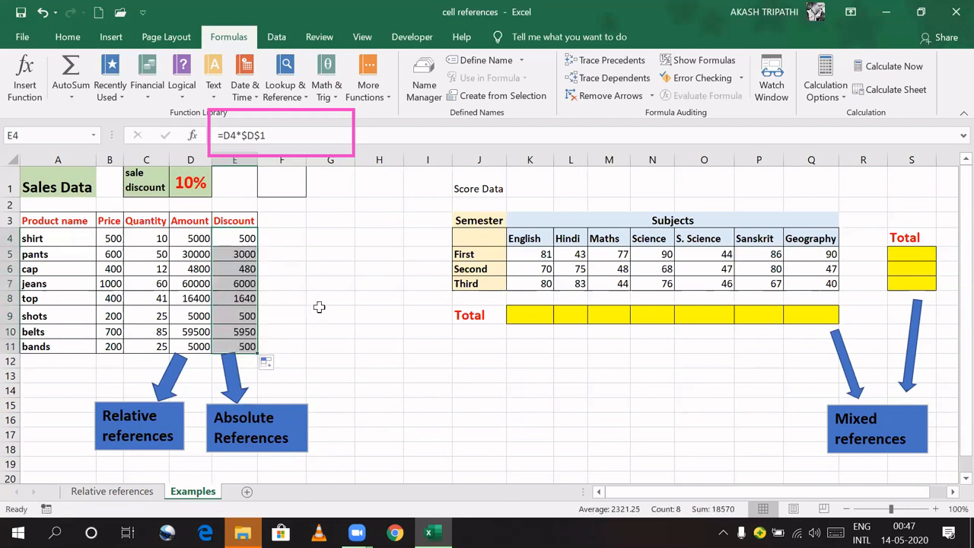
key("ctrl+grave")
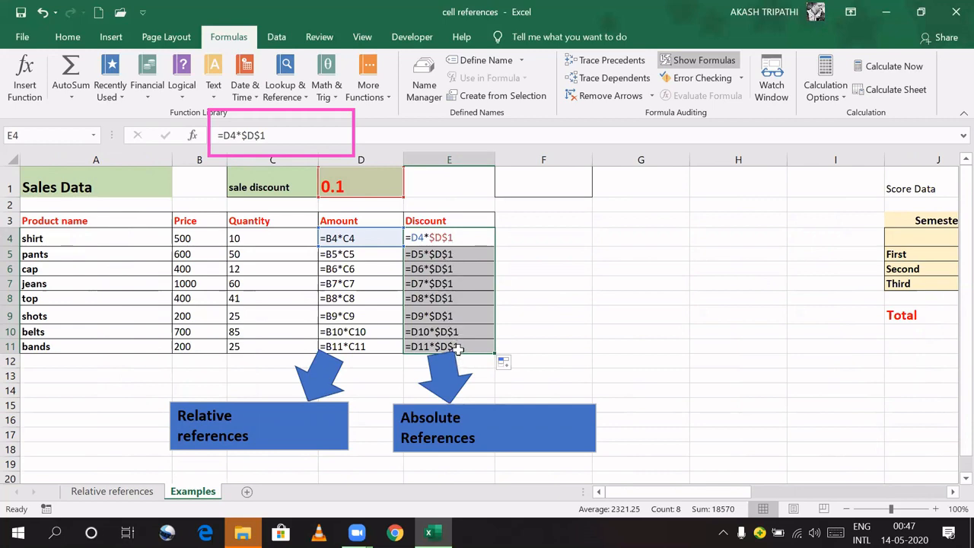
Step: Return the sheet to showing values and select the English Total cell K9
key("ctrl+grave")
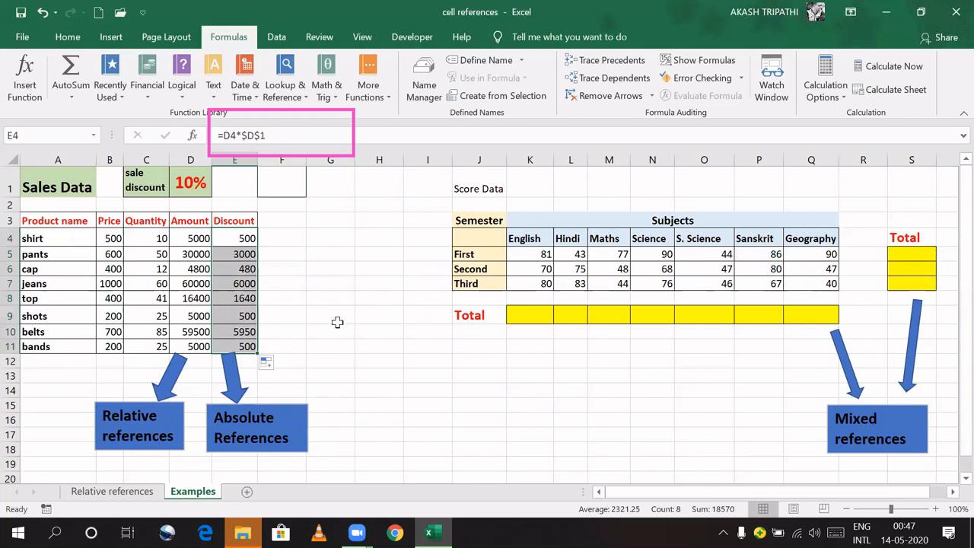
left_click_drag(658, 495, 689, 495)
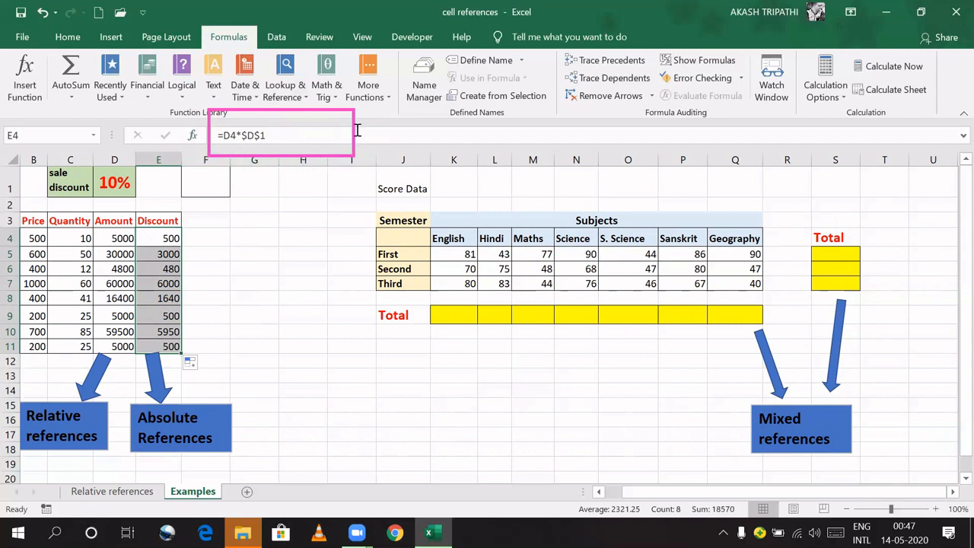
left_click(446, 314)
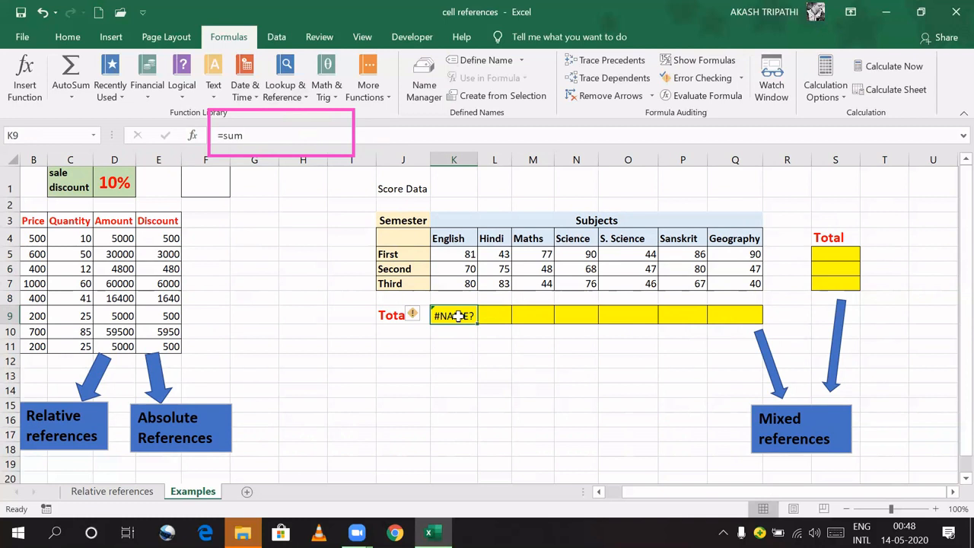
Step: Enter =SUM(K5:K7) in K9 to total the English scores
type("=sum")
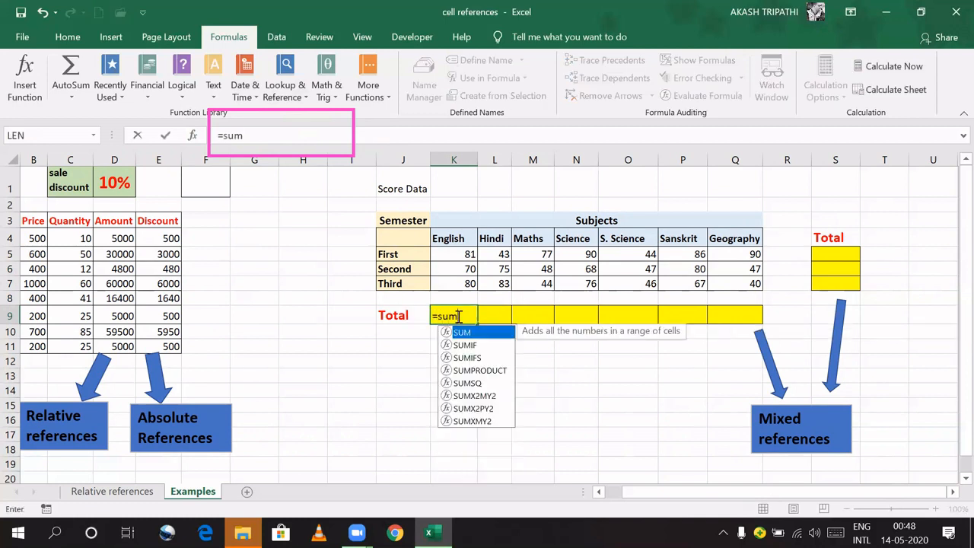
key("Tab")
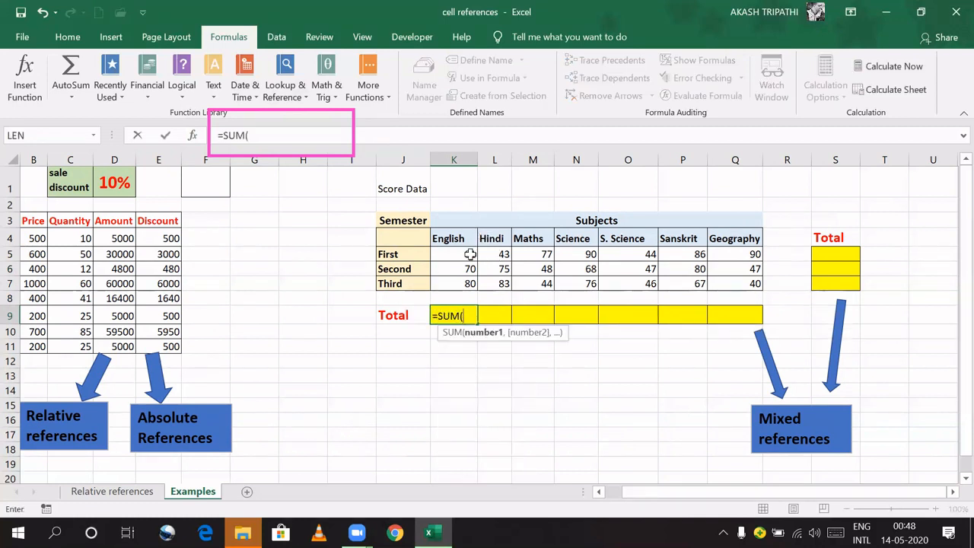
left_click_drag(469, 252, 465, 282)
key("Return")
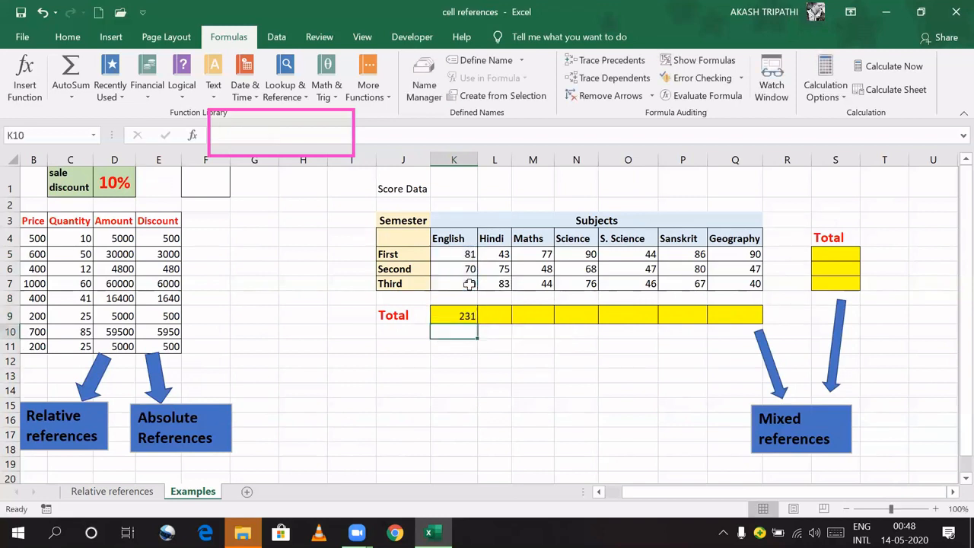
Step: Copy the total across to Q9, undoing the accidental extra fill into rows 10–11
left_click(462, 310)
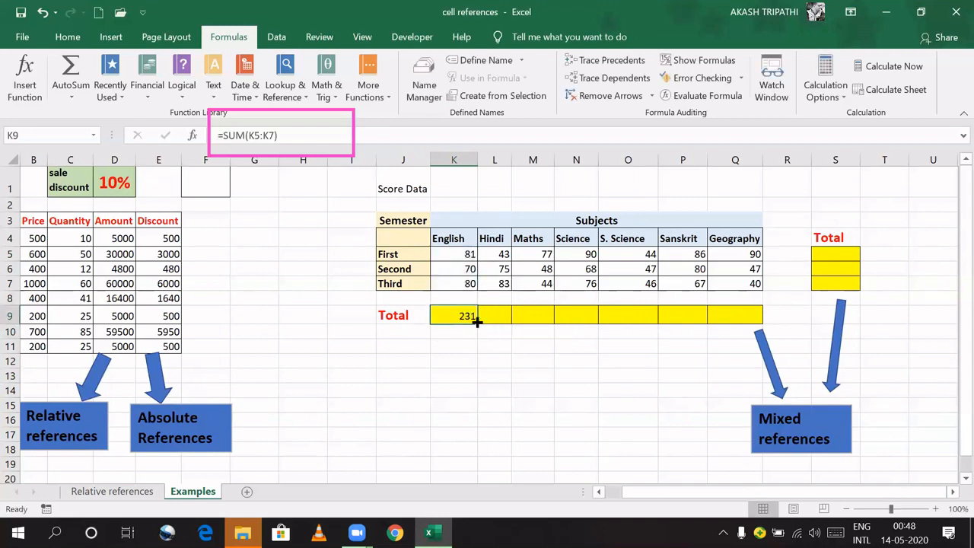
left_click_drag(478, 323, 757, 335)
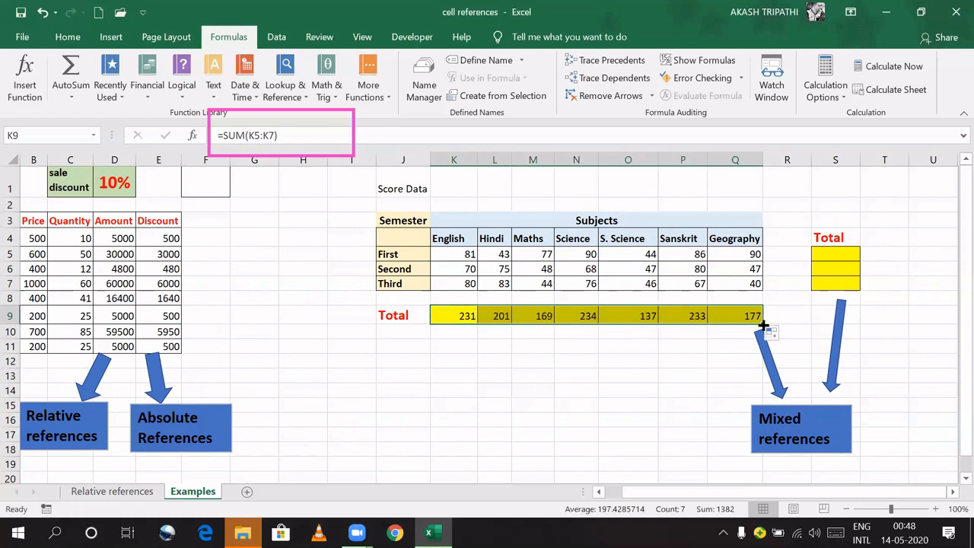
left_click_drag(763, 325, 765, 349)
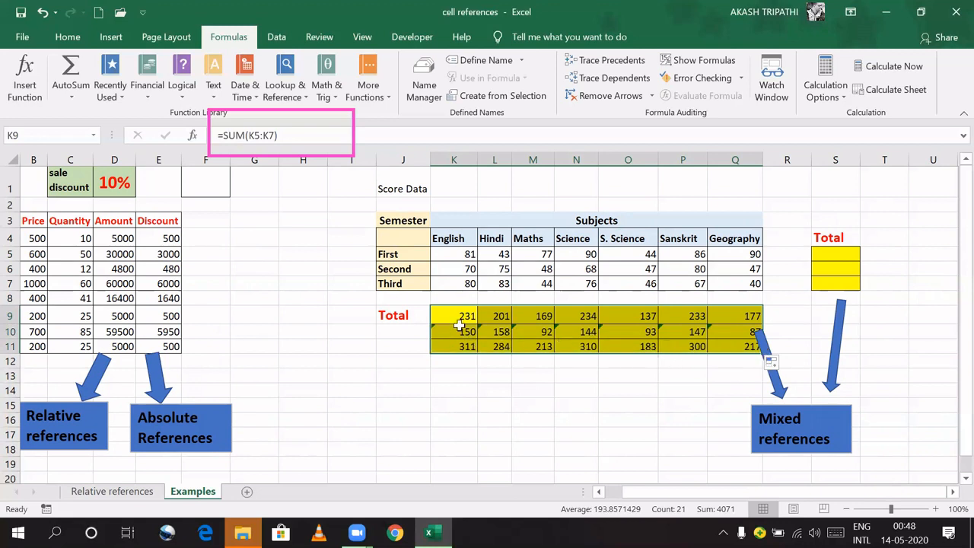
key("ctrl+z")
left_click(484, 349)
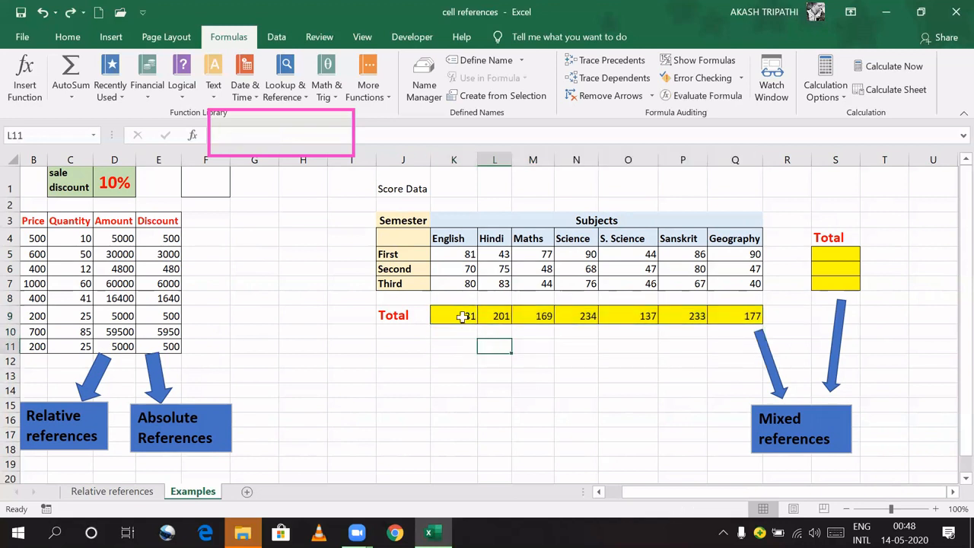
Step: Review the copied SUM formulas across the Total row from English to Geography
left_click(463, 317)
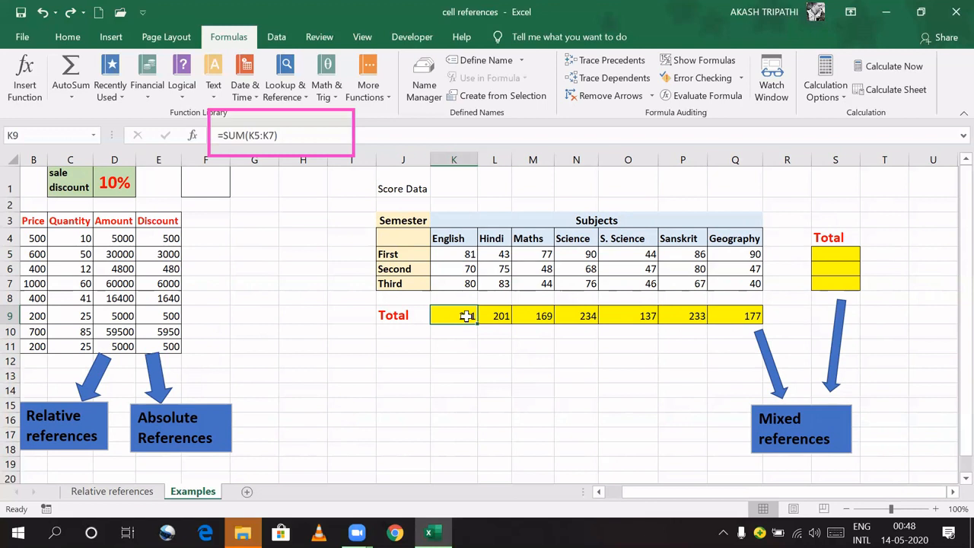
left_click(496, 316)
left_click(533, 315)
left_click(581, 316)
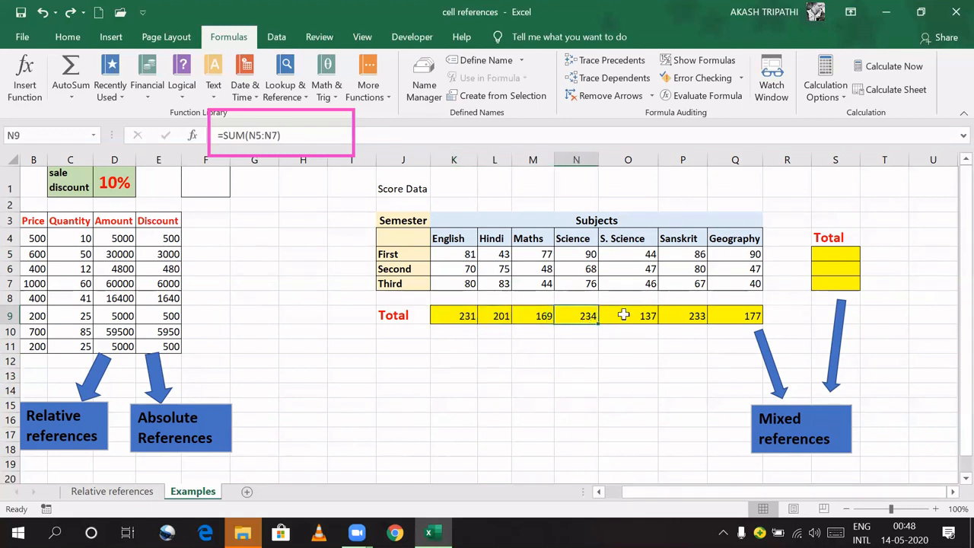
left_click(624, 315)
left_click(674, 319)
left_click(742, 315)
left_click(685, 319)
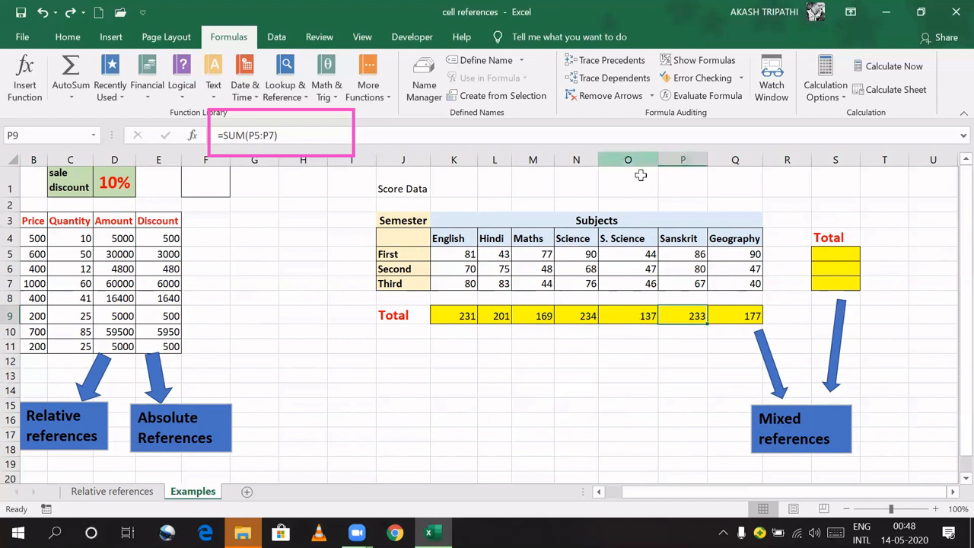
Step: Recheck the formulas back toward K9, then delete all totals in K9:Q9
left_click(636, 316)
left_click(583, 315)
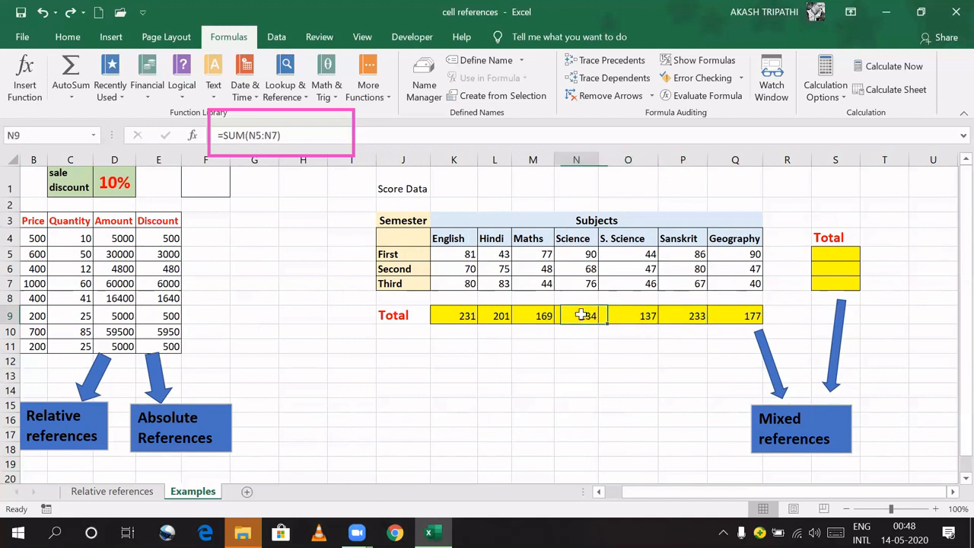
left_click(543, 320)
left_click(498, 317)
left_click(461, 316)
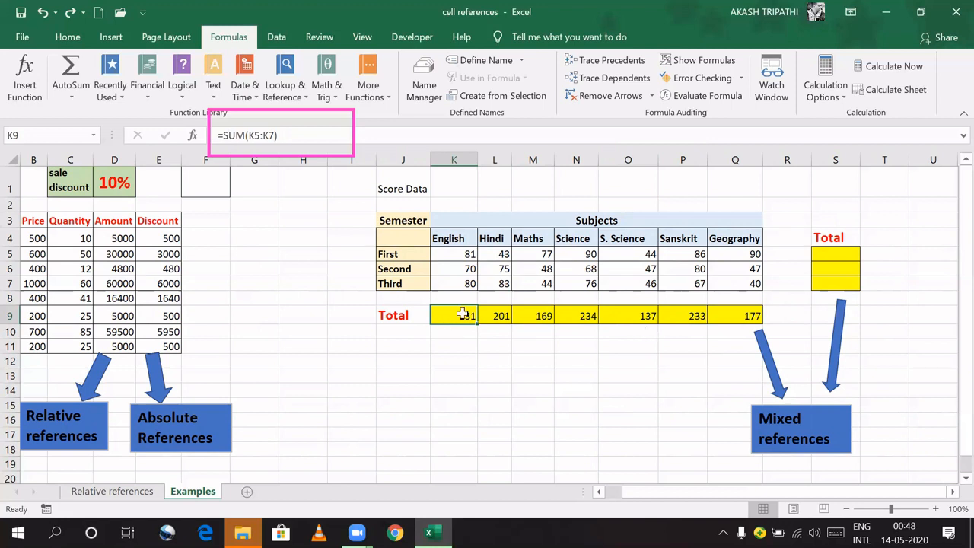
left_click_drag(461, 314, 722, 319)
key("Delete")
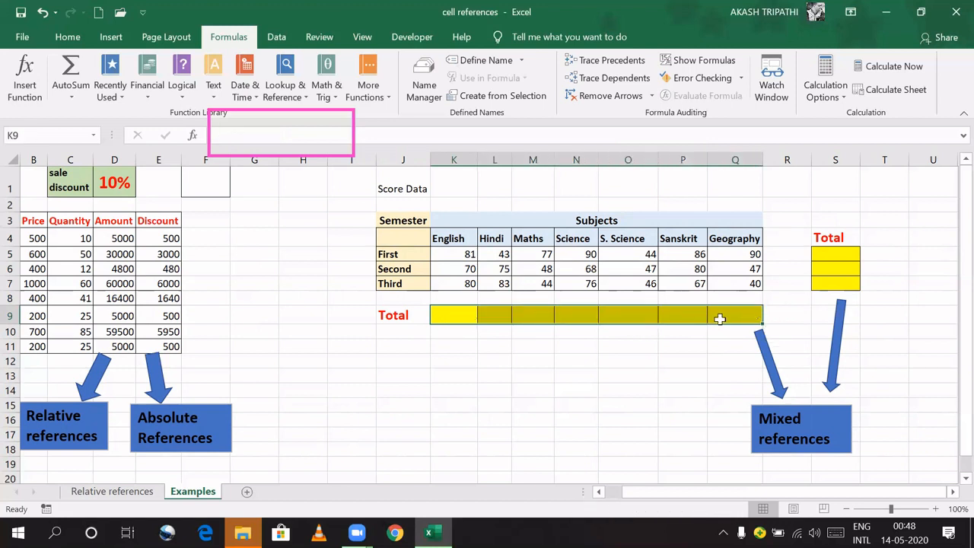
Step: Enter the row-locked formula =SUM(K$5:K$7) in K9 for the English total
left_click(464, 315)
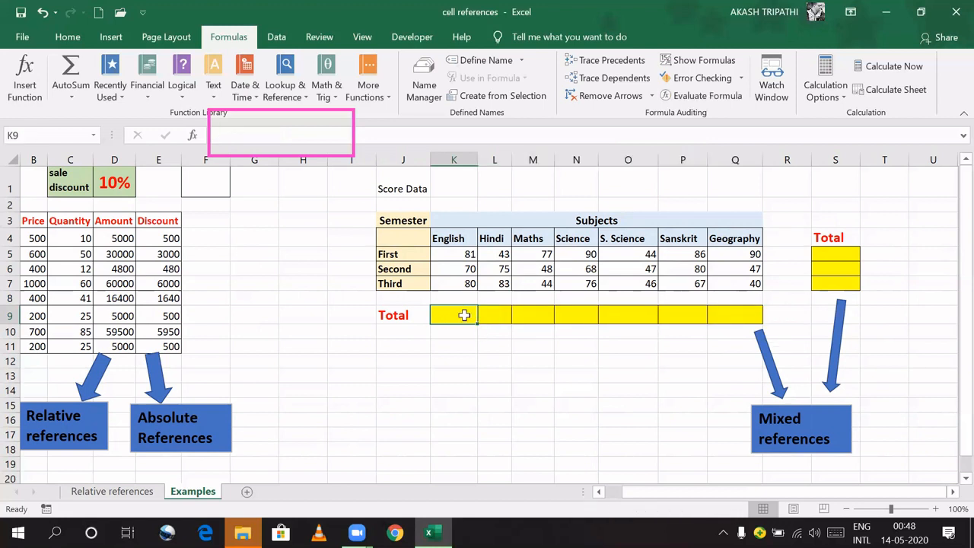
type("=sum")
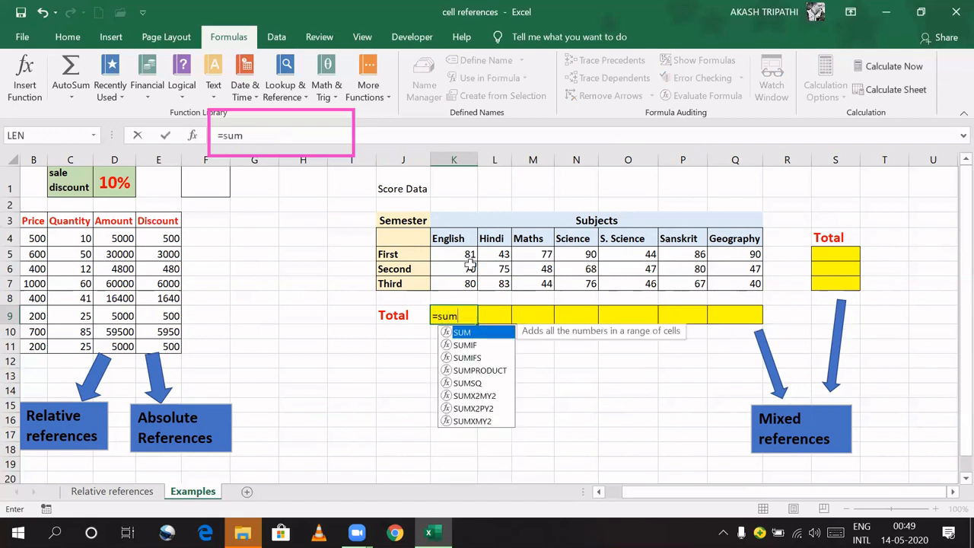
key("Tab")
left_click_drag(457, 251, 466, 283)
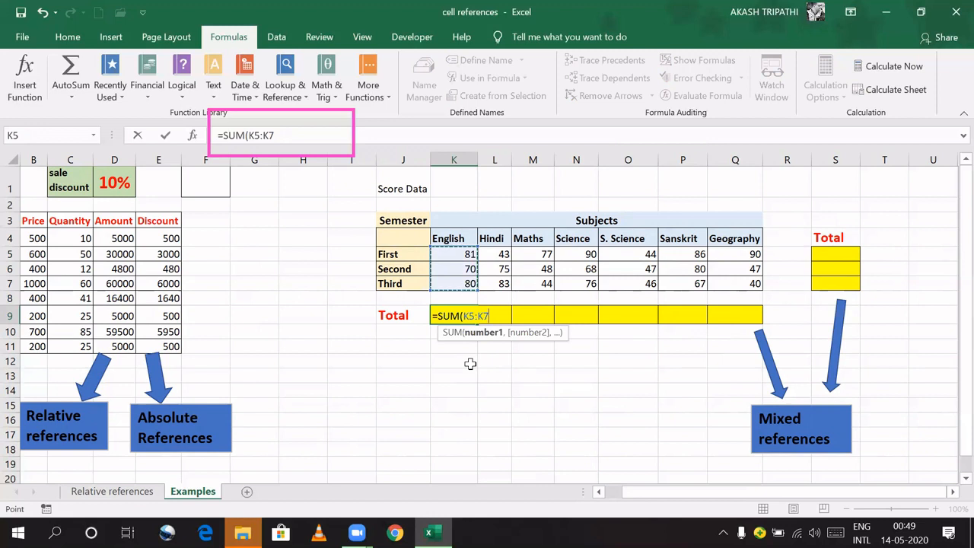
key("F4")
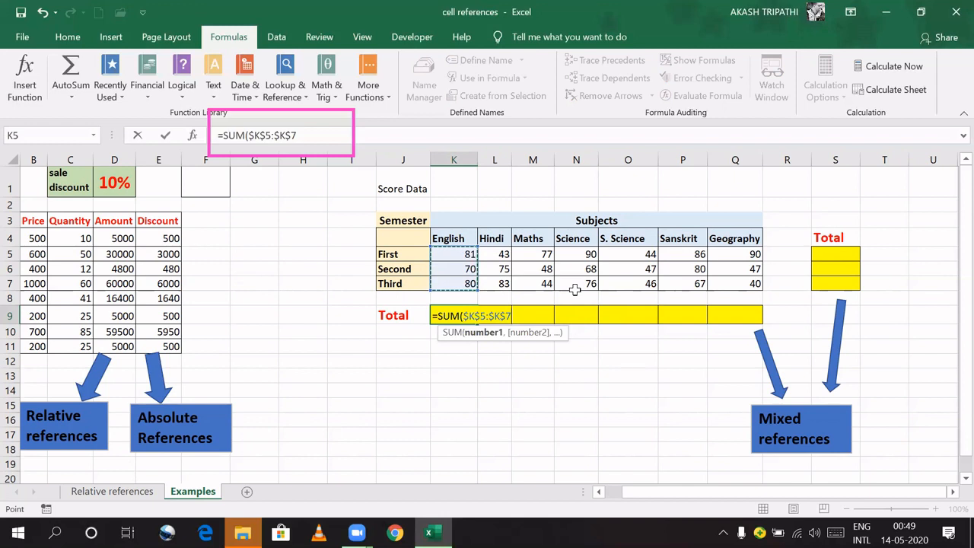
key("F4")
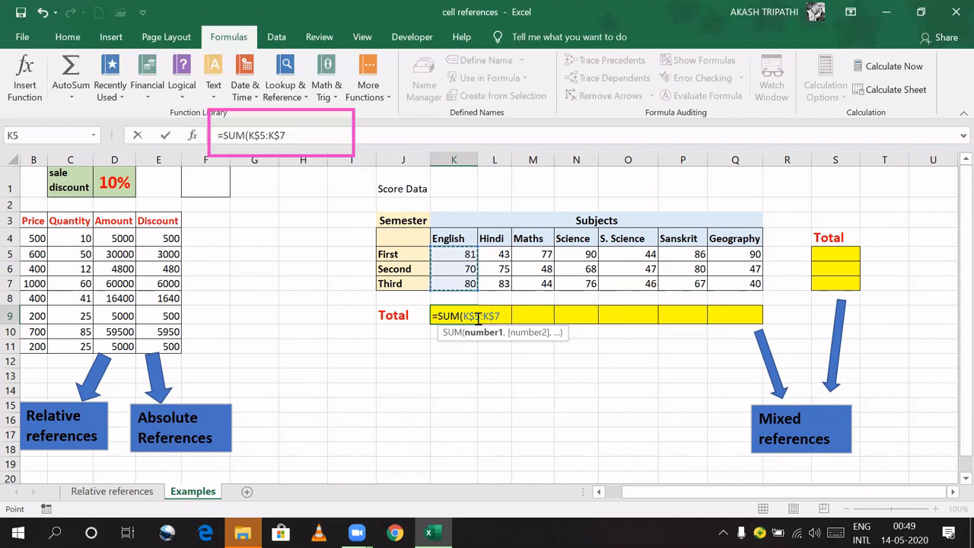
key("Return")
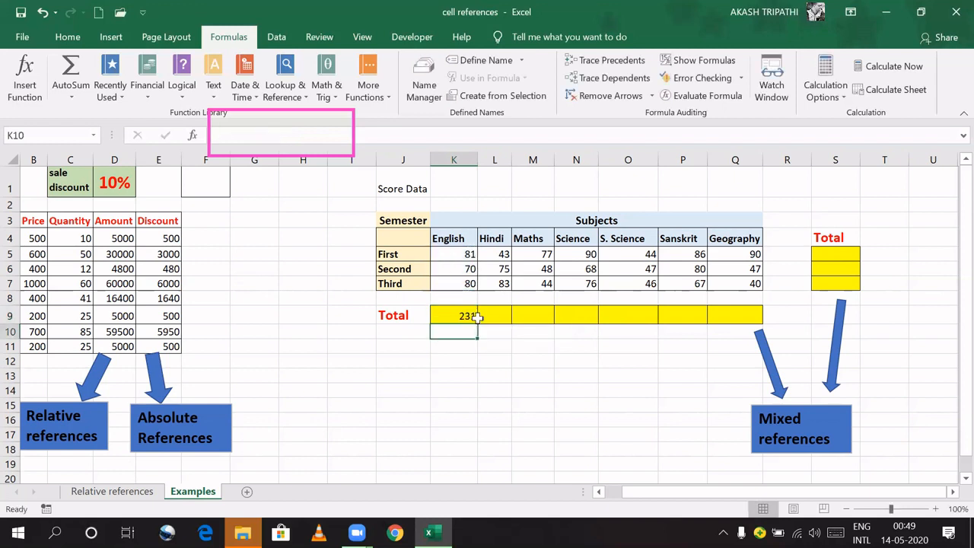
Step: Fill the total across to Q9, test filling down to row 11, then undo it
left_click(470, 320)
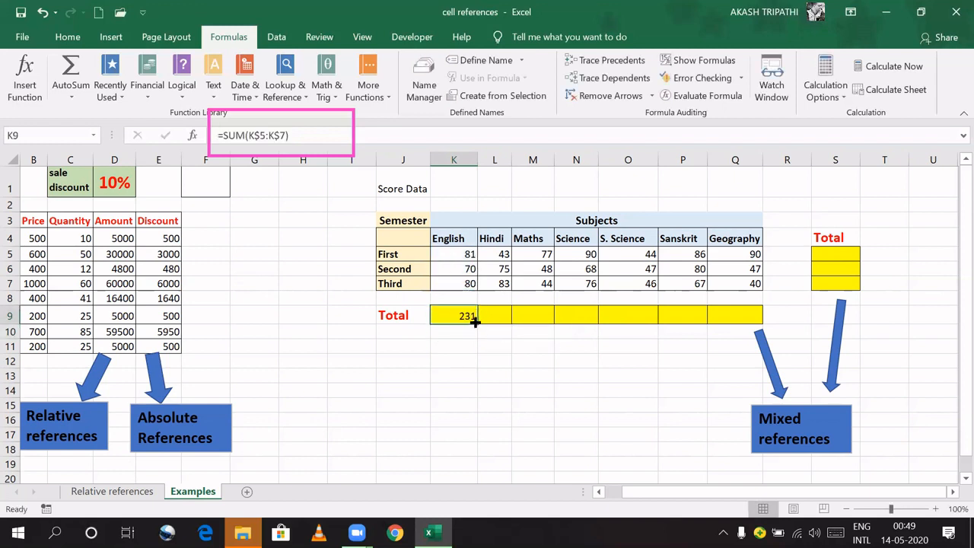
left_click_drag(477, 324, 738, 318)
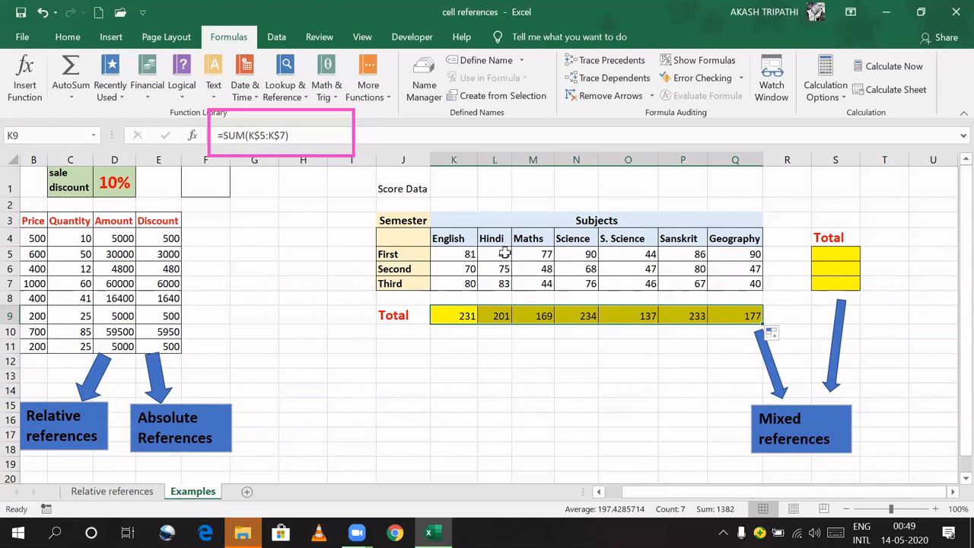
left_click_drag(760, 326, 766, 351)
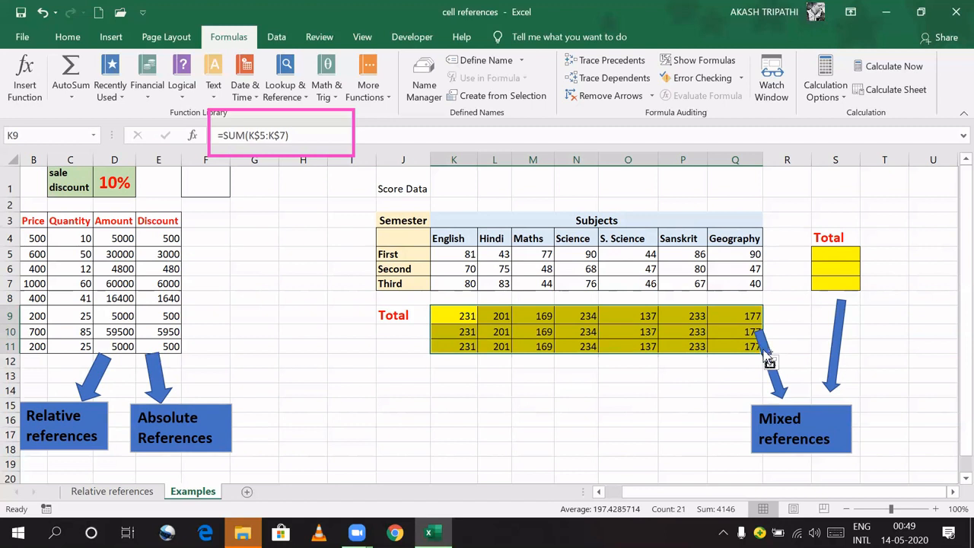
key("ctrl+z")
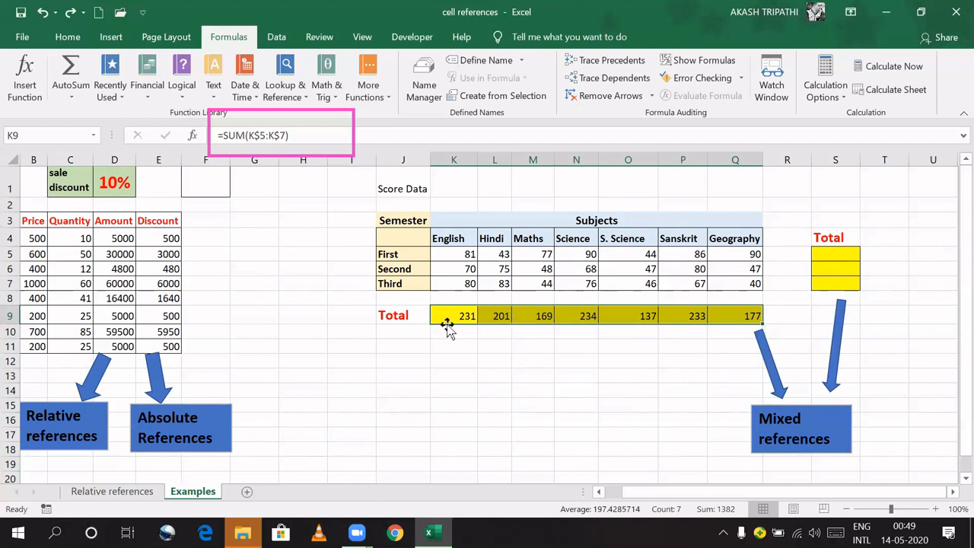
Step: Enter the column-locked =SUM($K5:$Q5) in S5, giving the First semester total 511
left_click(837, 255)
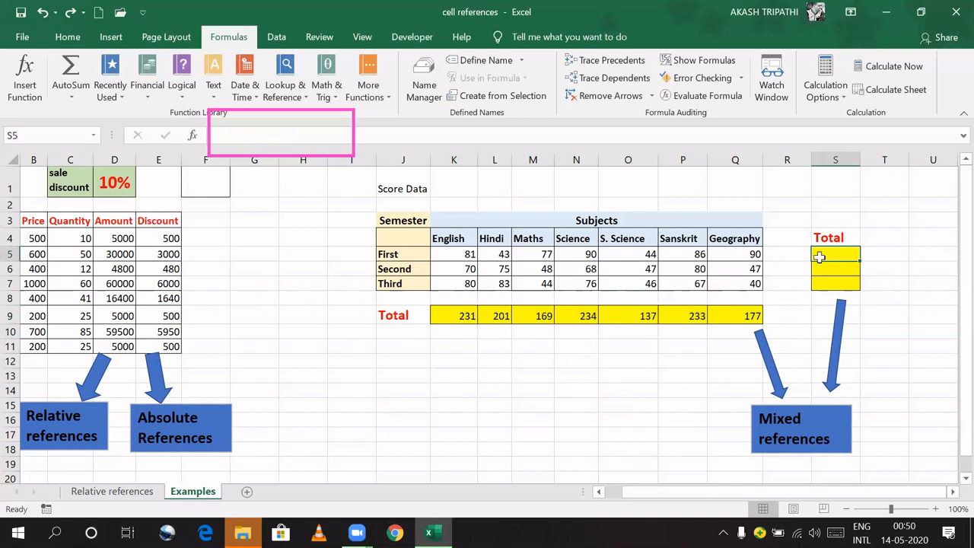
type("=sum")
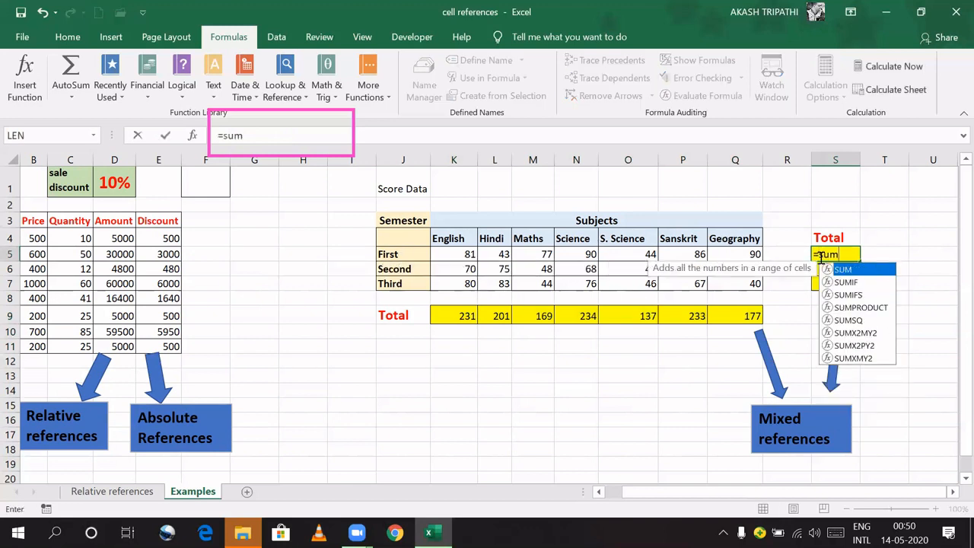
key("Tab")
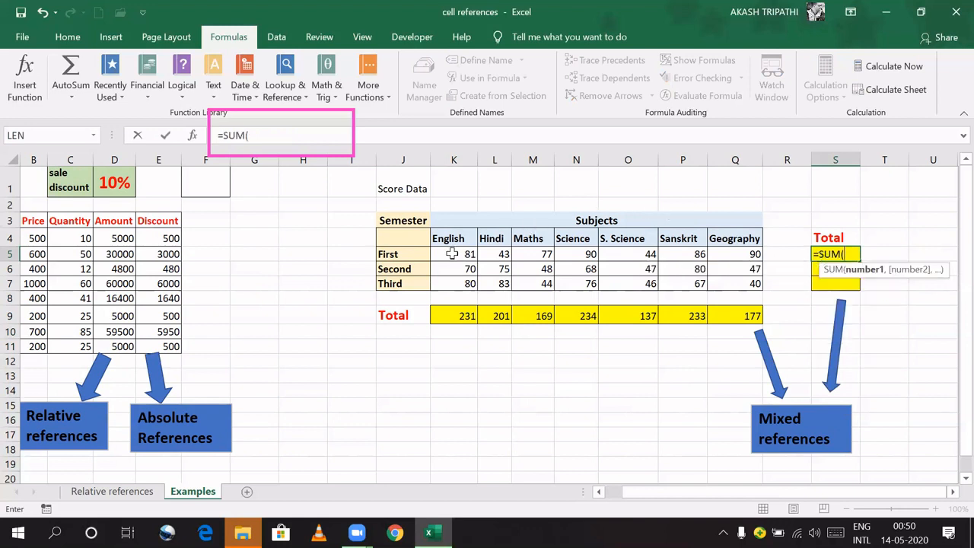
left_click_drag(452, 254, 745, 254)
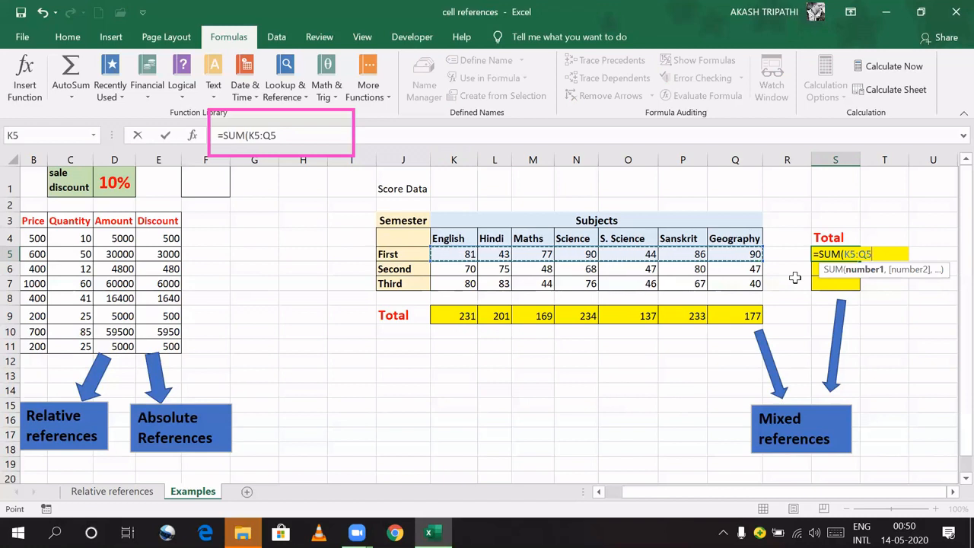
key("F4")
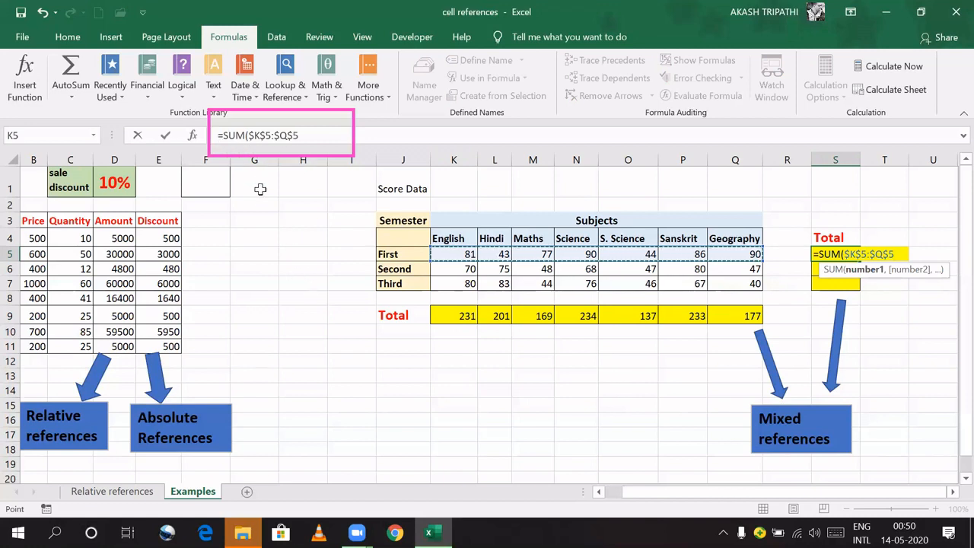
key("F4")
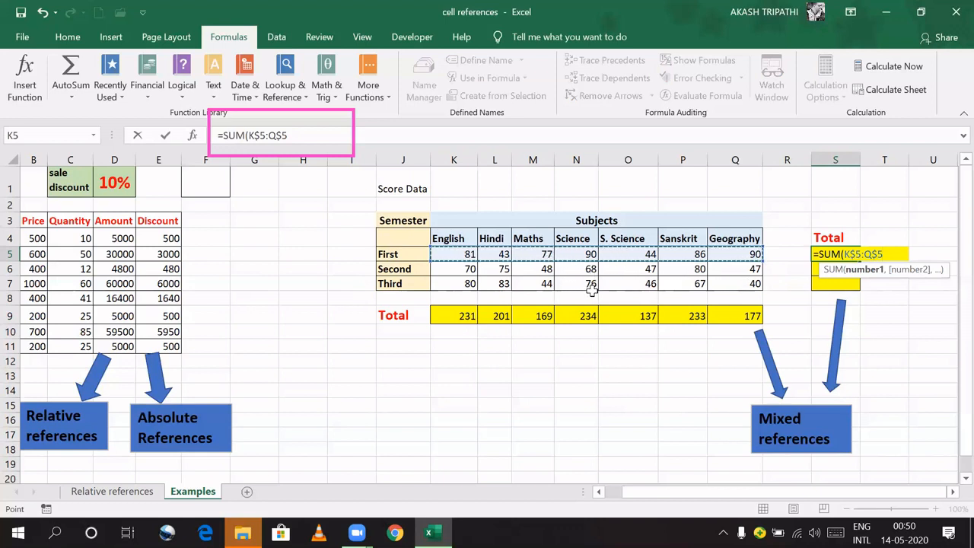
key("F4")
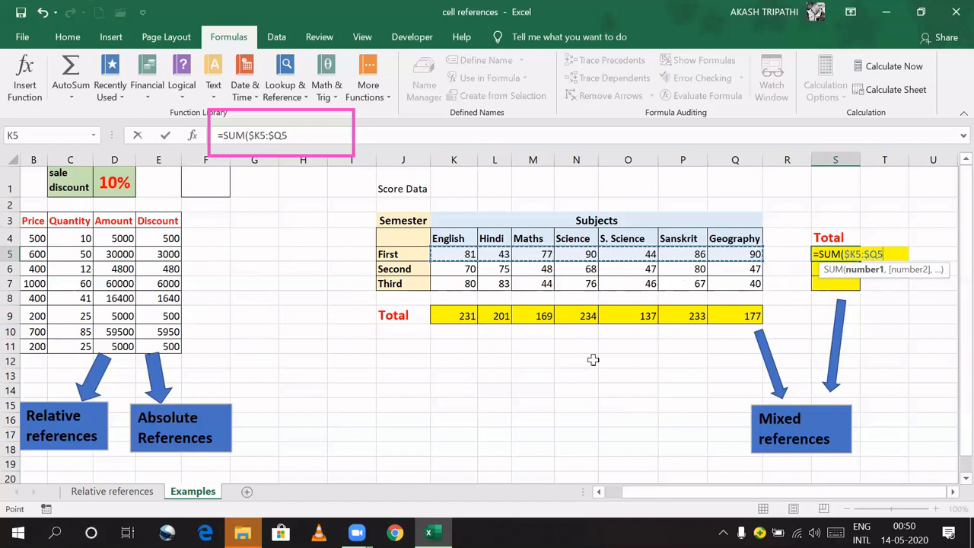
key("Return")
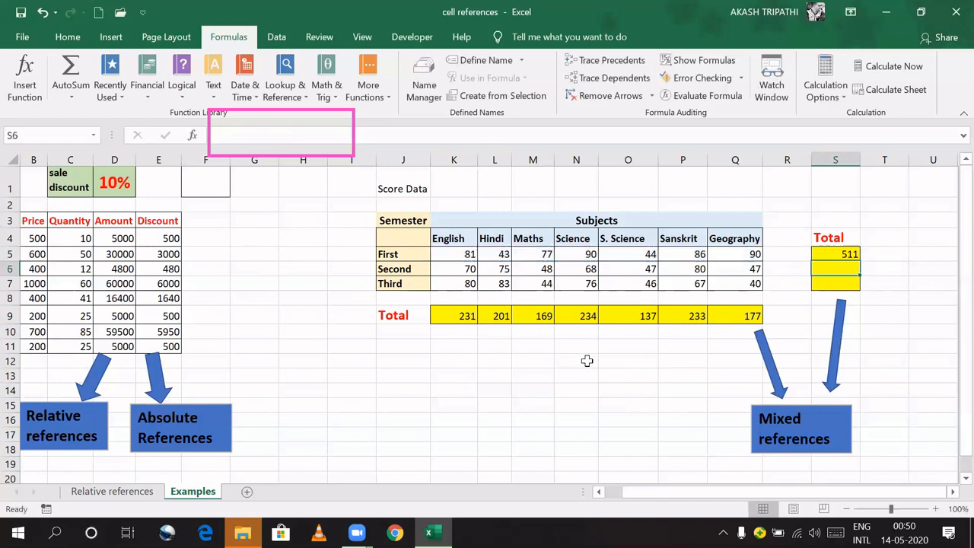
Step: Copy S5's semester total formula down to S7
left_click(833, 254)
left_click_drag(858, 261, 860, 287)
left_click(619, 400)
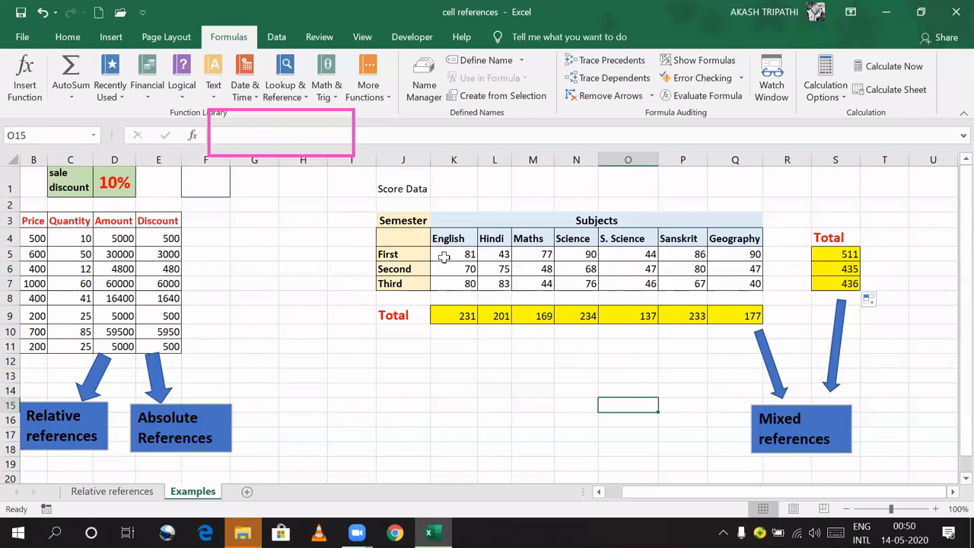
Step: Verify totals 511, 435 and 436 by selecting each semester row's scores
left_click_drag(461, 256, 731, 253)
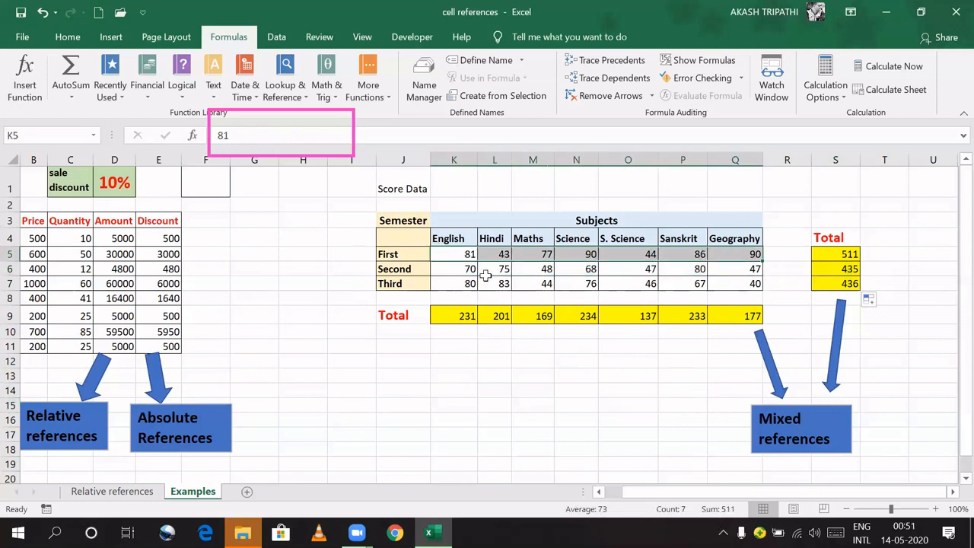
left_click_drag(461, 272, 741, 272)
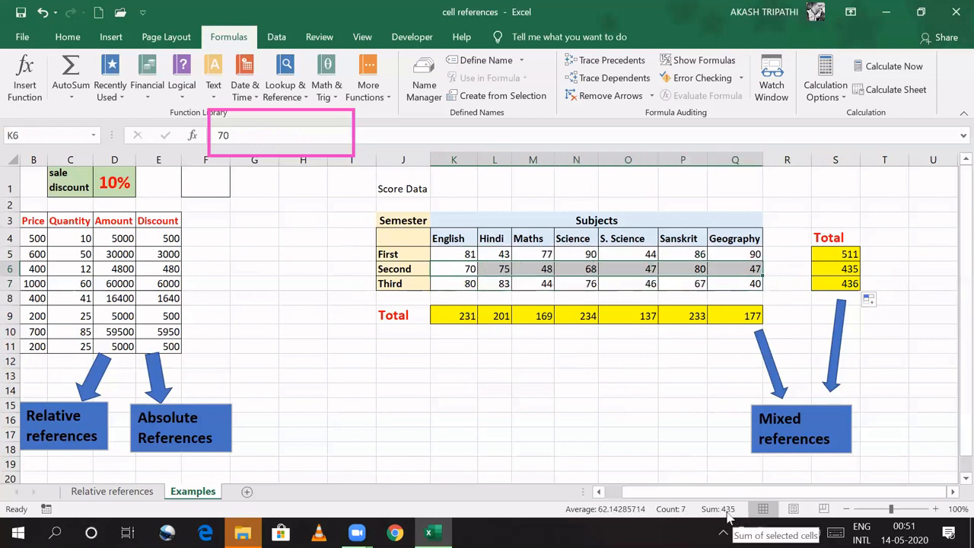
left_click_drag(459, 283, 749, 283)
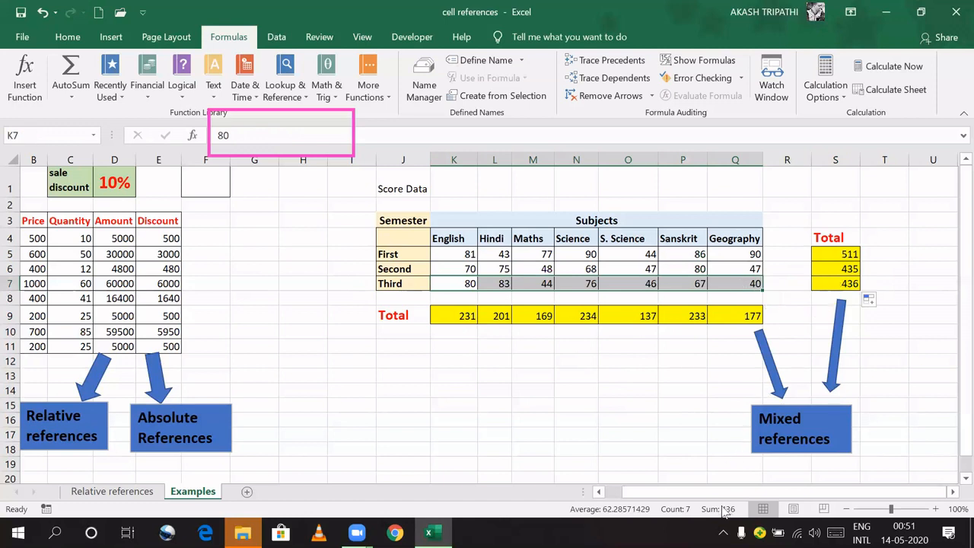